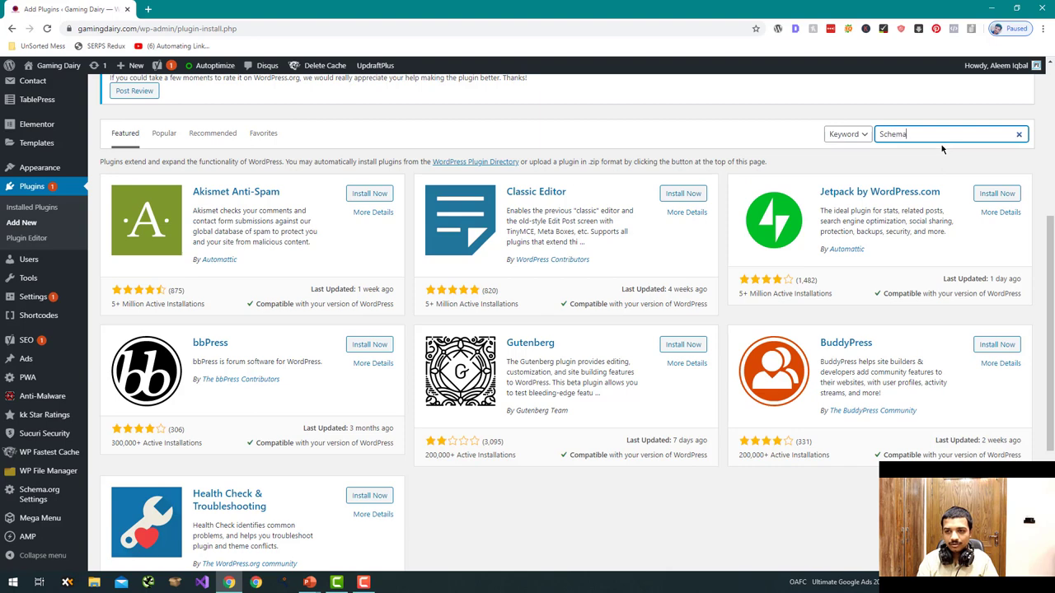
Search the plugin directory for Schema, and install and activate Schema & Structured Data for WP & AMP
key("Return")
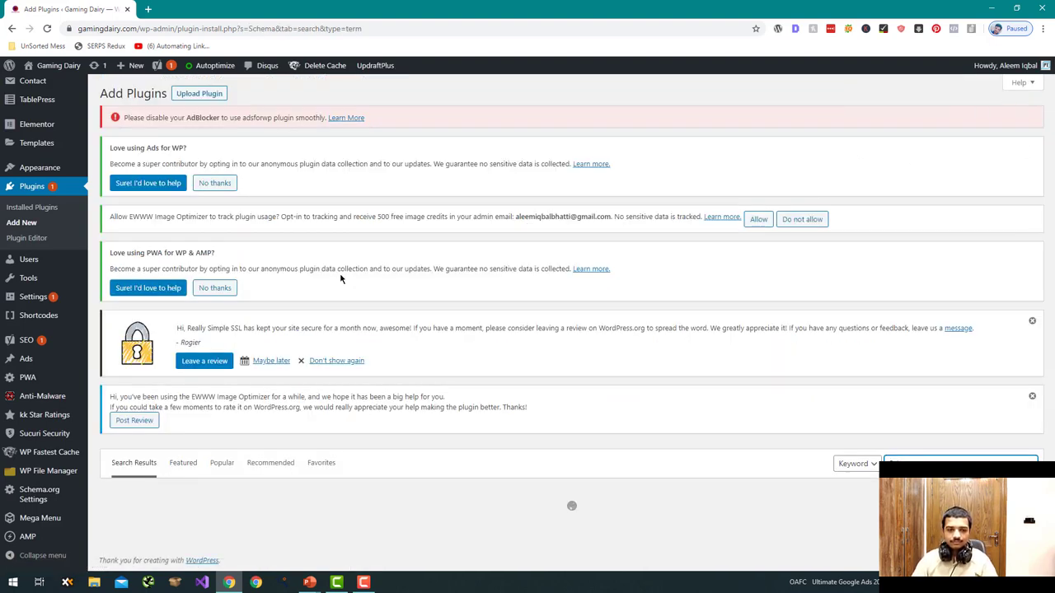
scroll(340, 278, "down", 3)
left_click(382, 310)
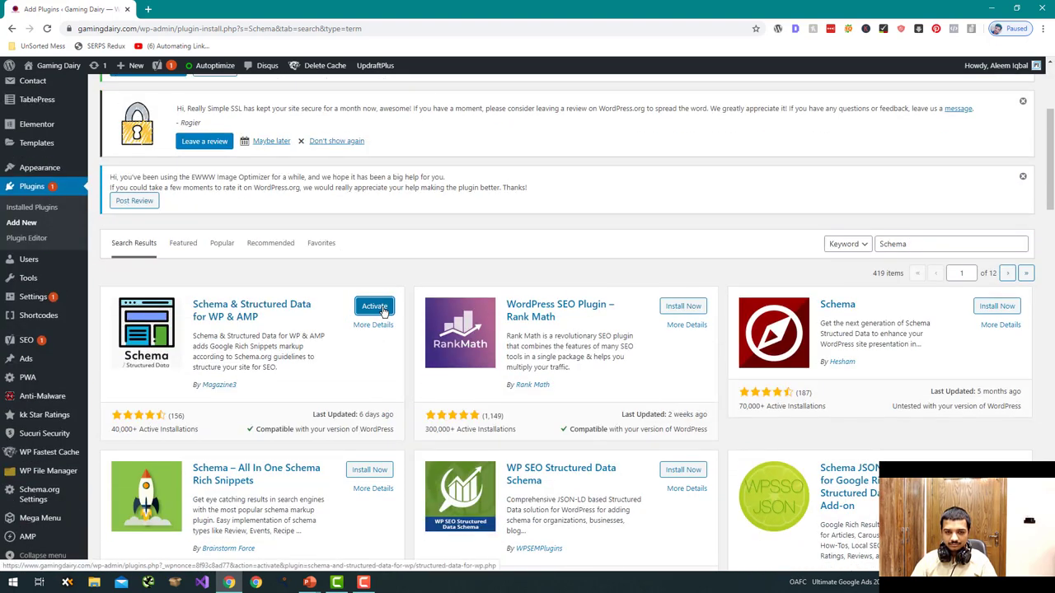
left_click(382, 311)
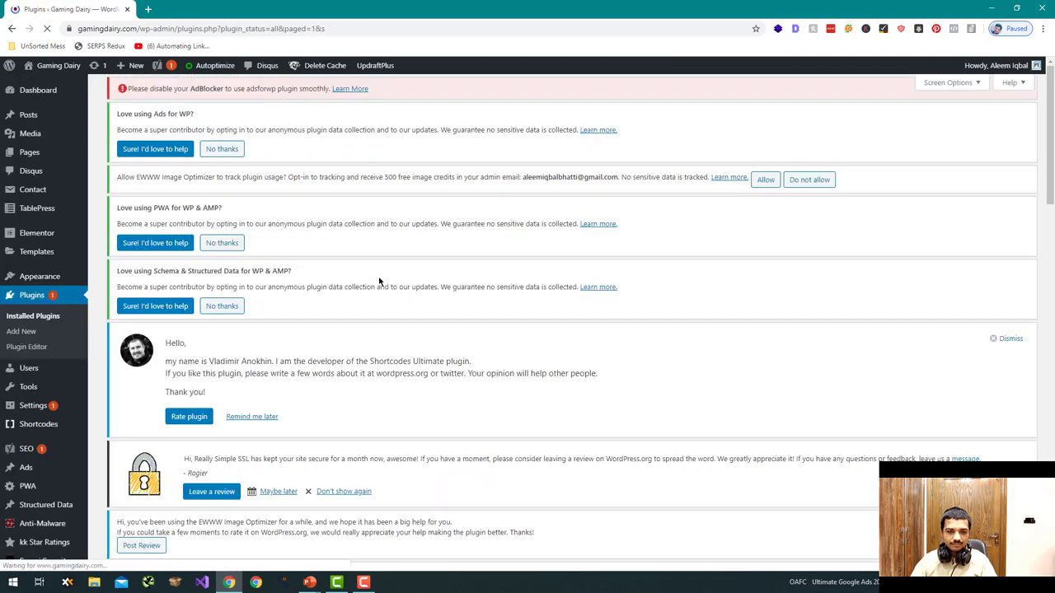
Open the Structured Data plugin's schema types and start adding a new schema type
scroll(329, 288, "down", 4)
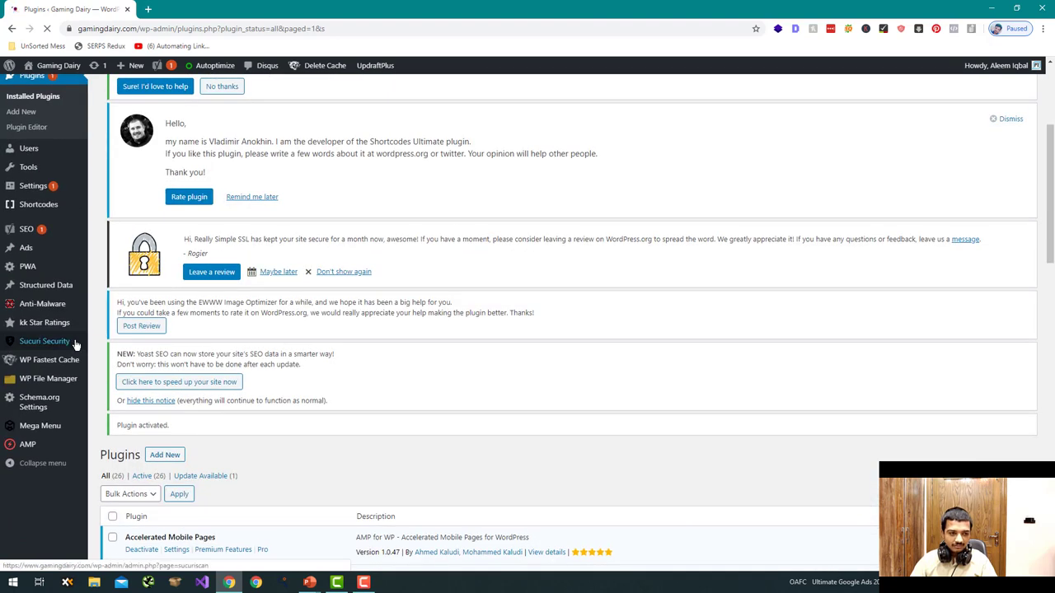
scroll(66, 343, "up", 1)
mouse_move(56, 375)
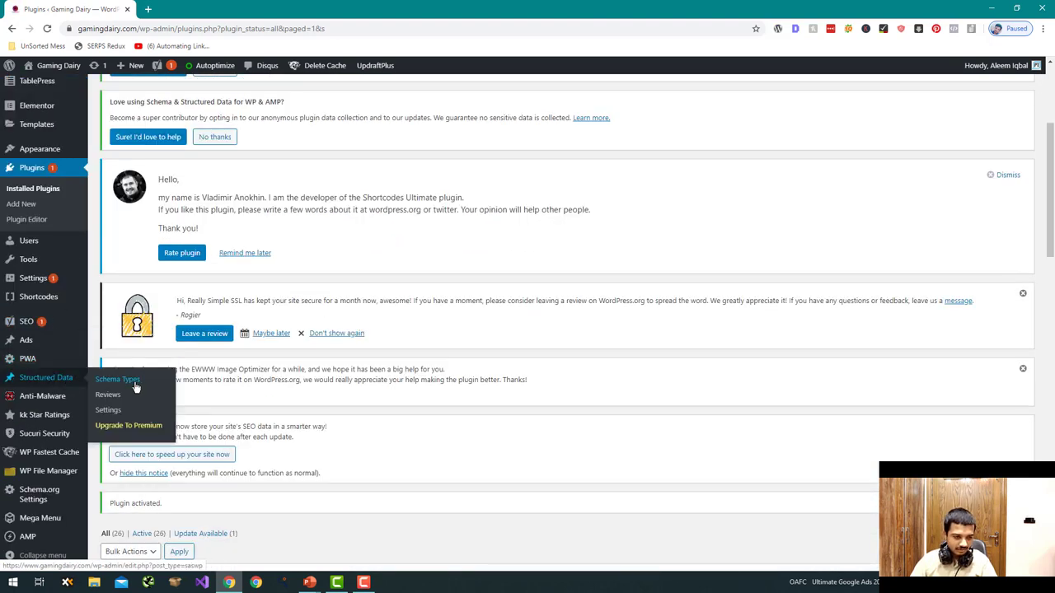
left_click(136, 387)
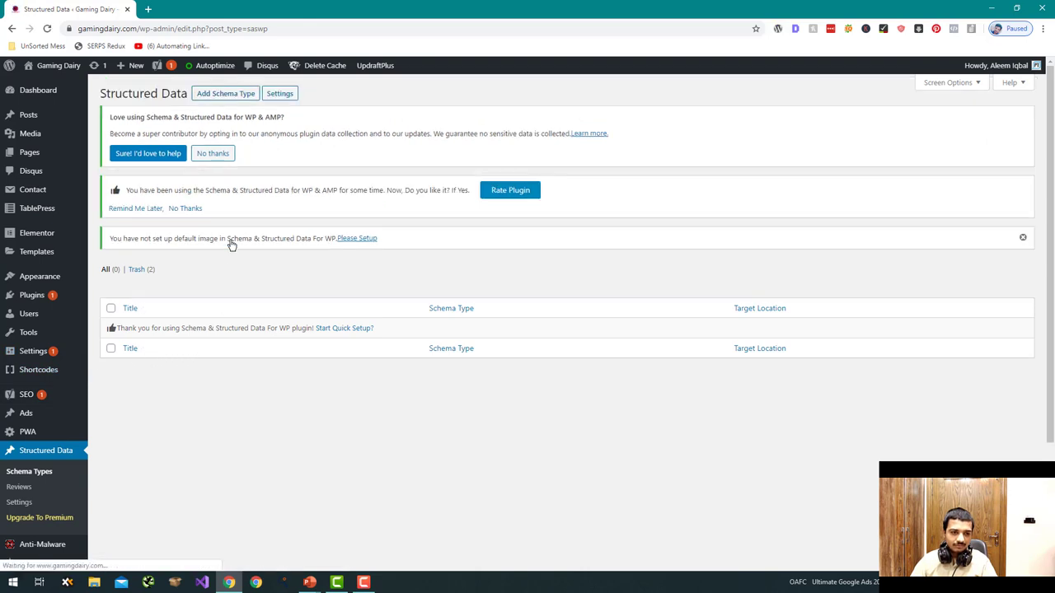
left_click(219, 94)
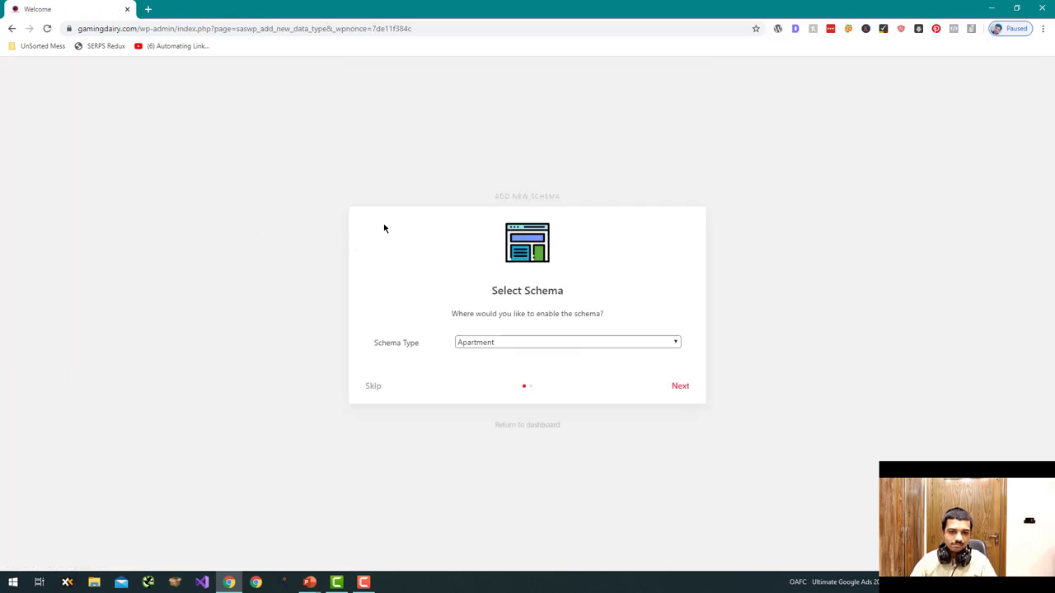
Select NewsArticle as the schema type for the new schema
left_click(534, 343)
scroll(551, 440, "down", 3)
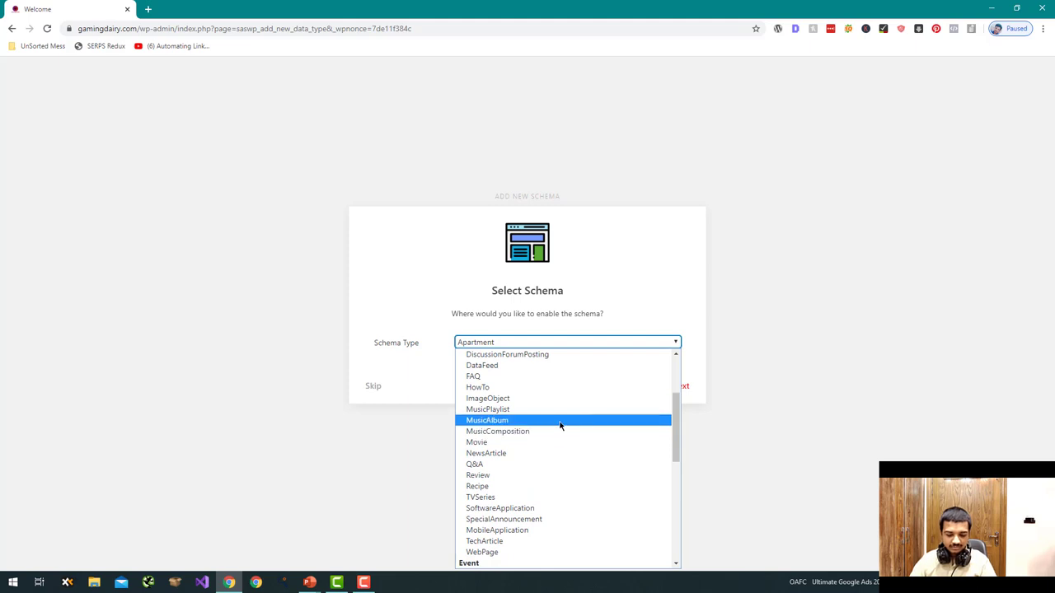
left_click(365, 340)
left_click(458, 342)
scroll(501, 429, "down", 3)
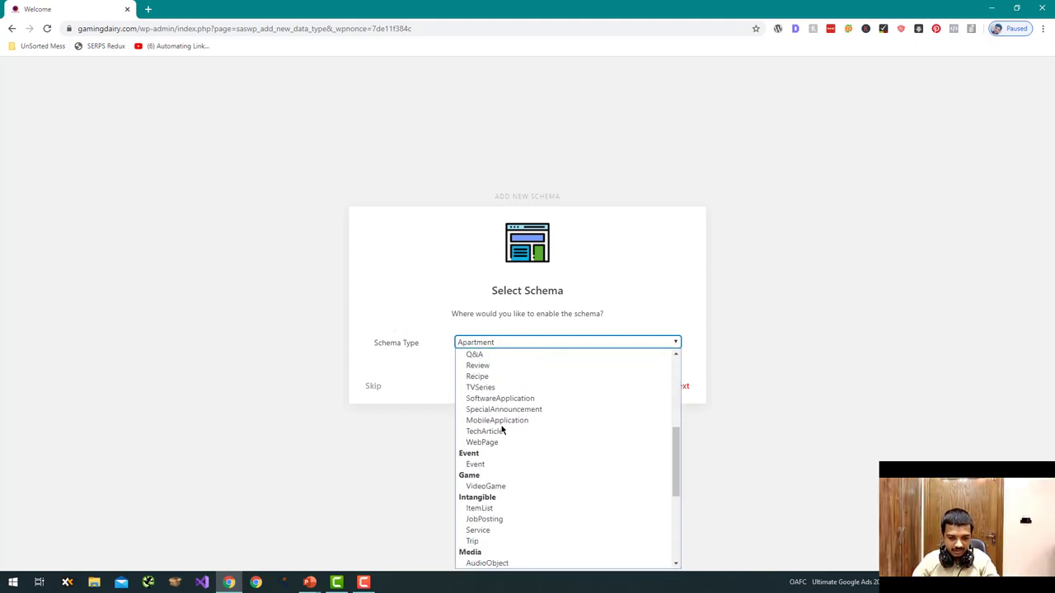
key("Up")
key("Up")
key("Up")
key("Up")
key("Up")
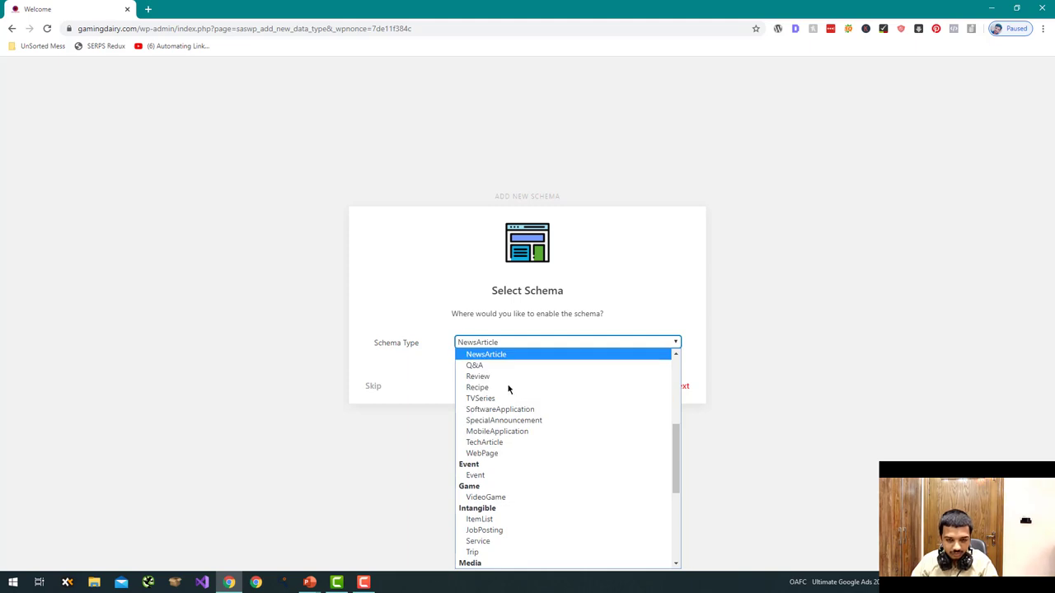
left_click(497, 354)
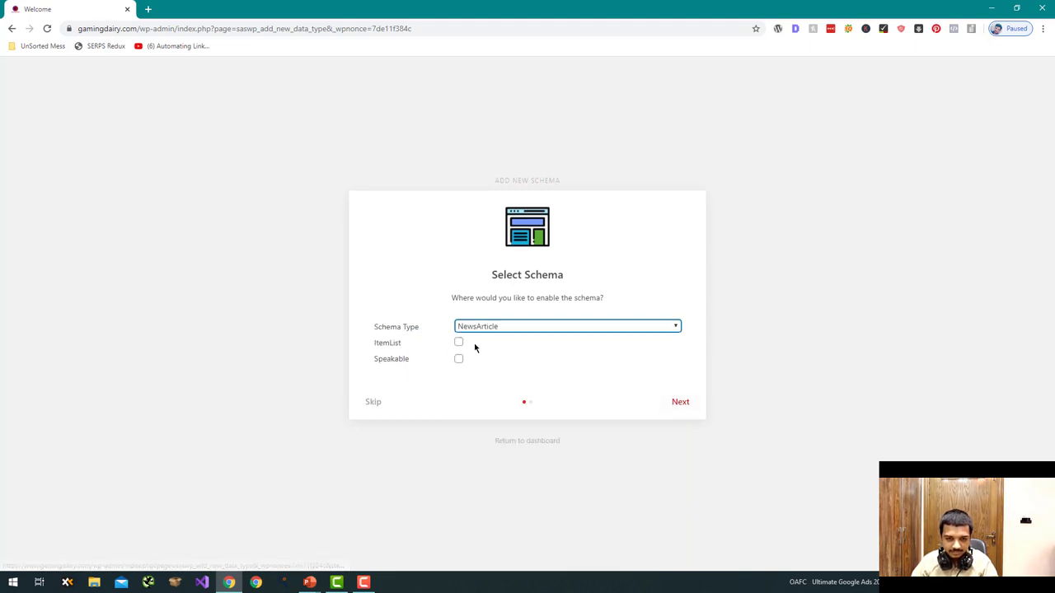
Enable ItemList for the NewsArticle schema and finish the setup wizard, skipping its placement rules
left_click(459, 342)
left_click(678, 401)
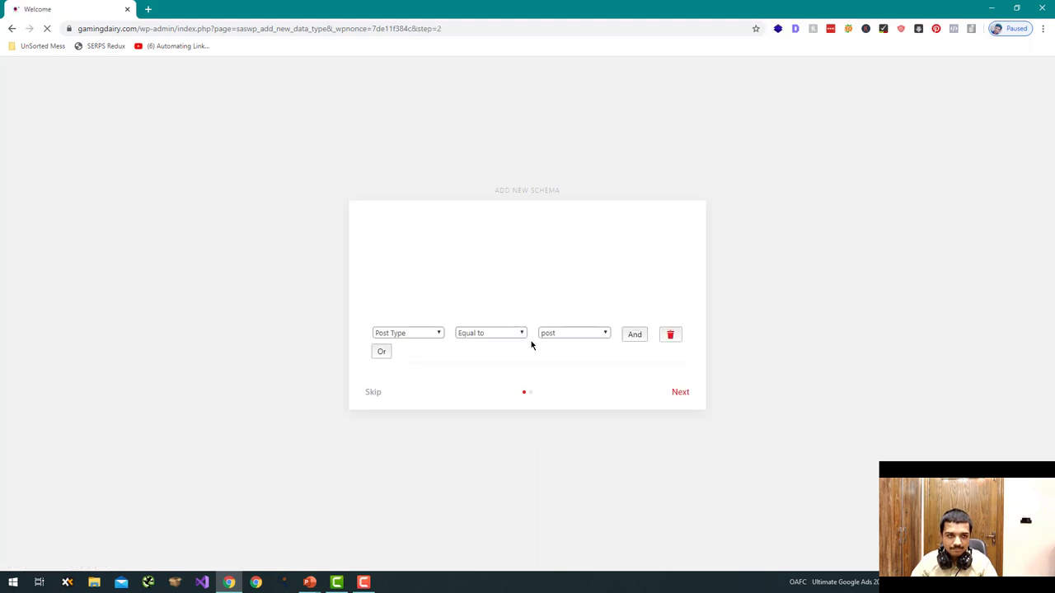
left_click(368, 397)
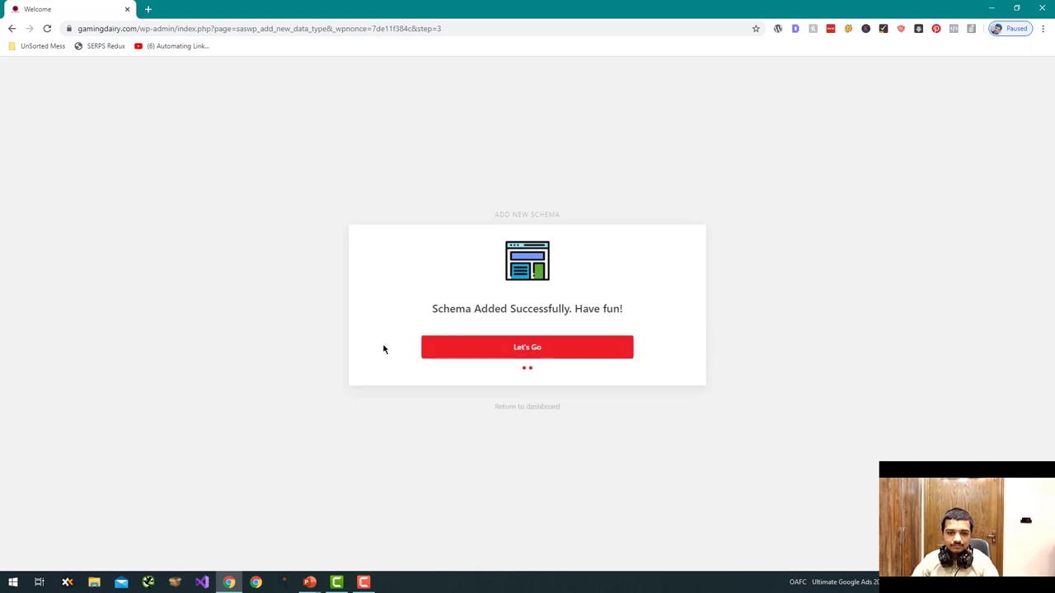
left_click(476, 354)
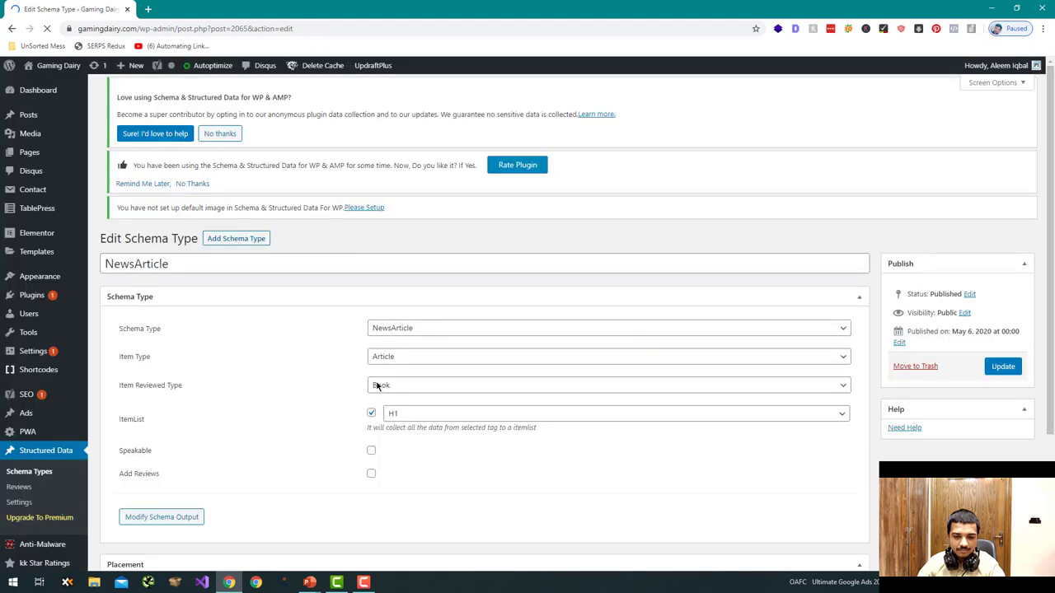
Set the ItemList of the NewsArticle schema to collect its data from the H3 tag
scroll(377, 385, "down", 2)
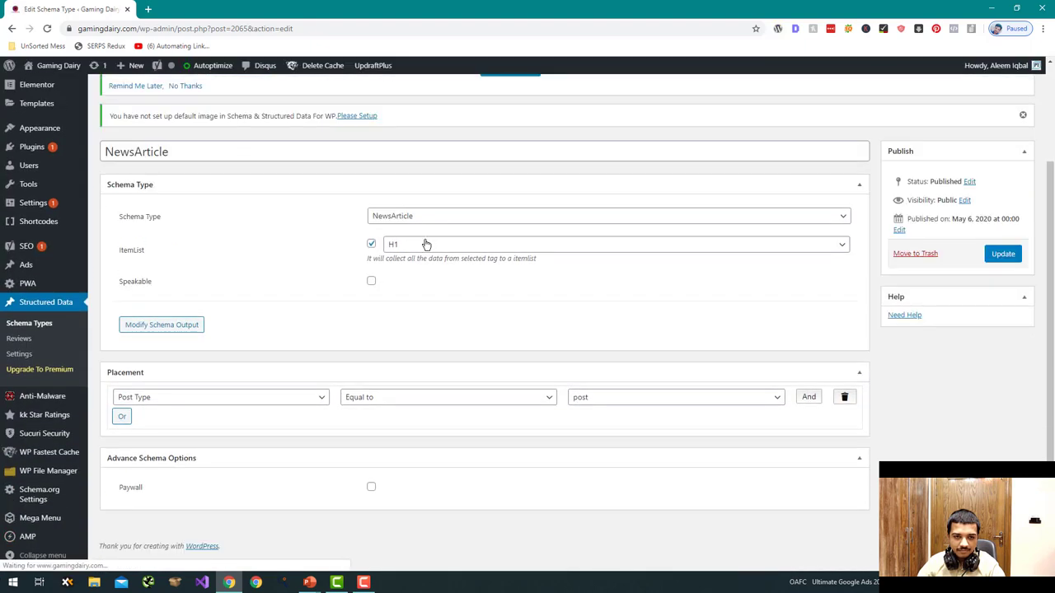
left_click(425, 245)
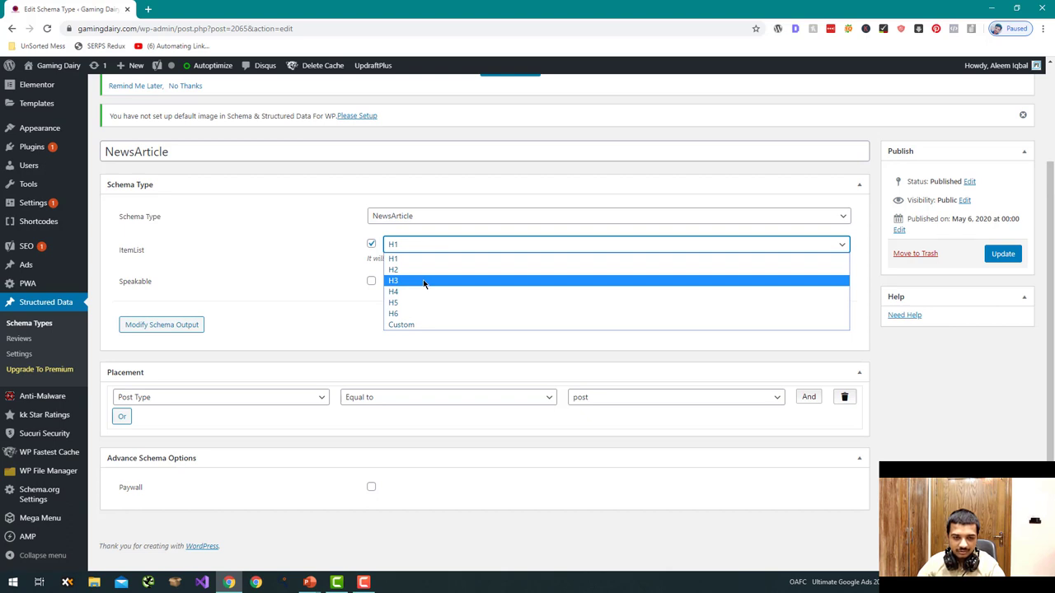
left_click(424, 283)
Set the first placement rule to Post Category equal to Buying Guides
left_click(252, 399)
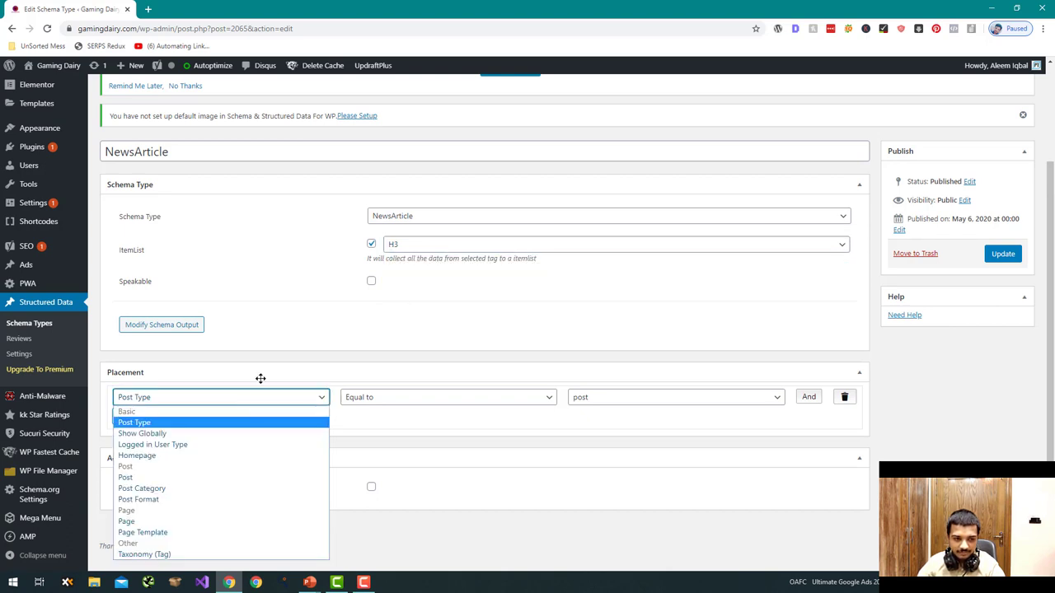
left_click(219, 488)
left_click(374, 400)
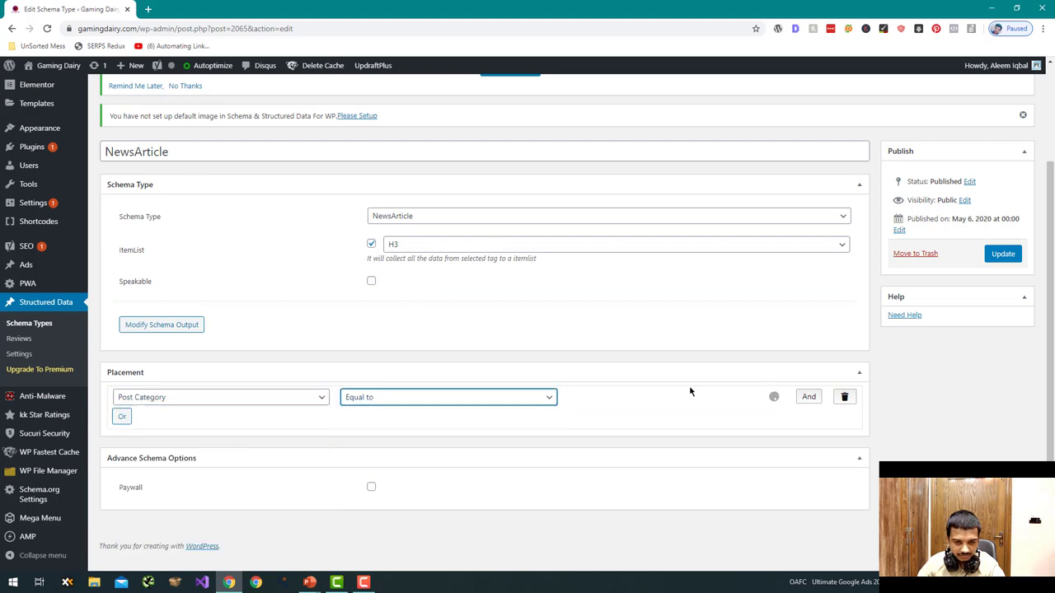
left_click(648, 404)
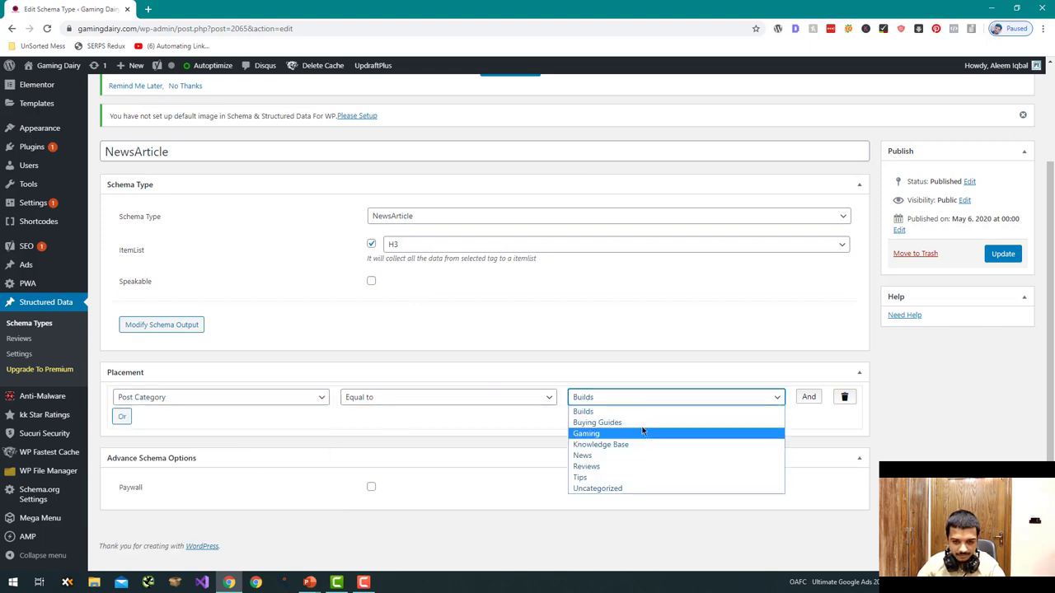
left_click(628, 424)
Add an alternative (Or) placement rule with Post Category equal to Reviews
left_click(123, 418)
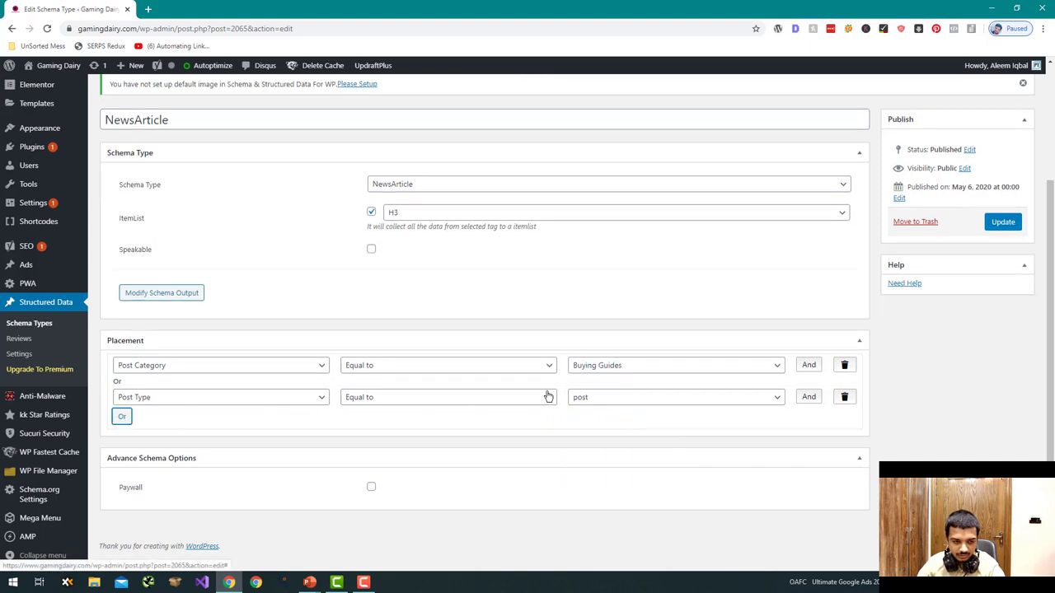
left_click(218, 406)
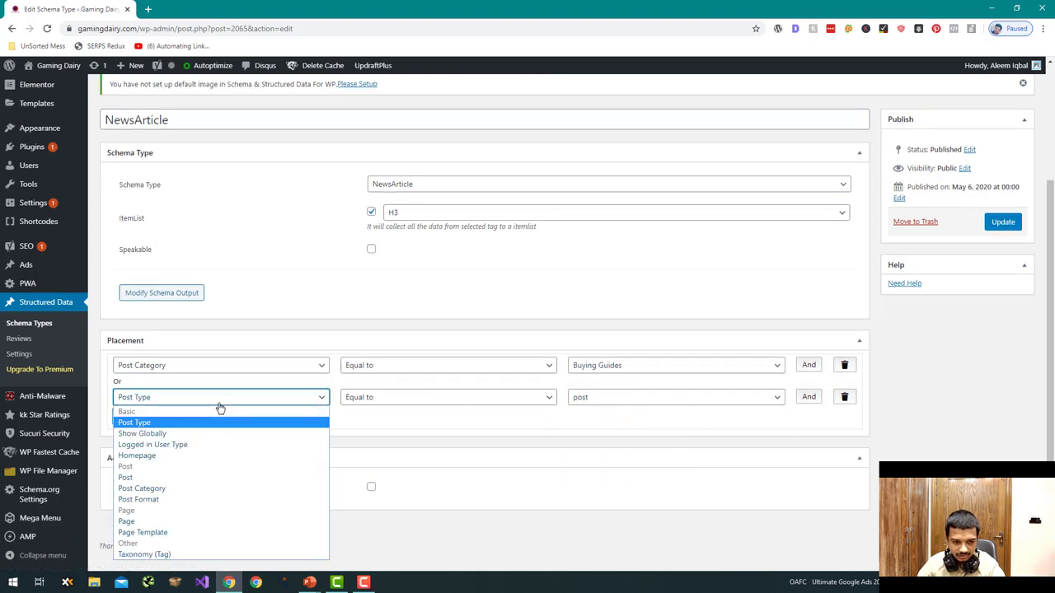
left_click(231, 489)
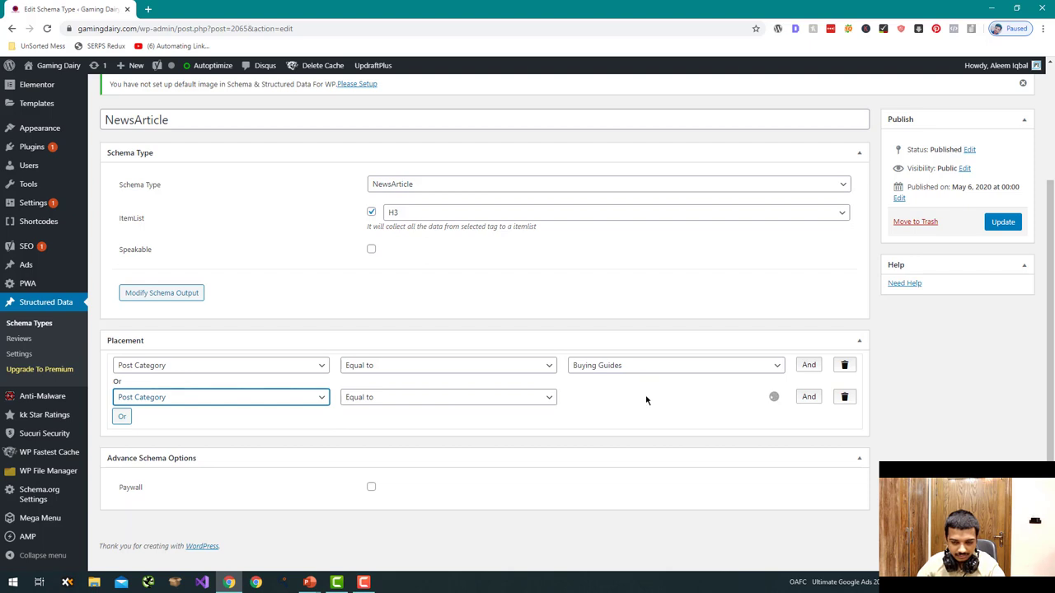
left_click(647, 398)
left_click(607, 476)
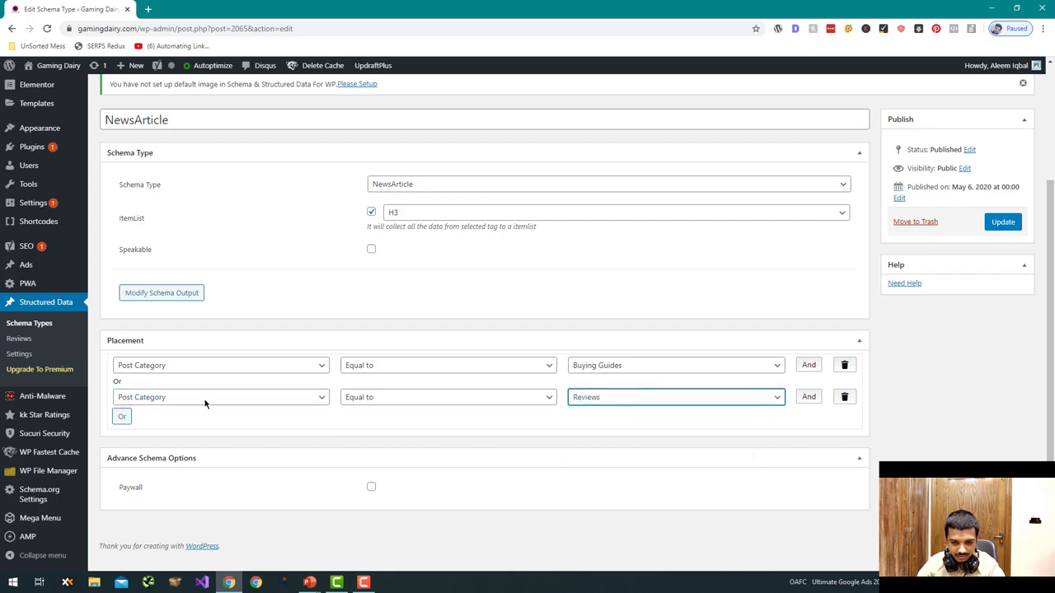
Add a third Or placement rule with Post Category equal to Builds
left_click(122, 416)
left_click(608, 405)
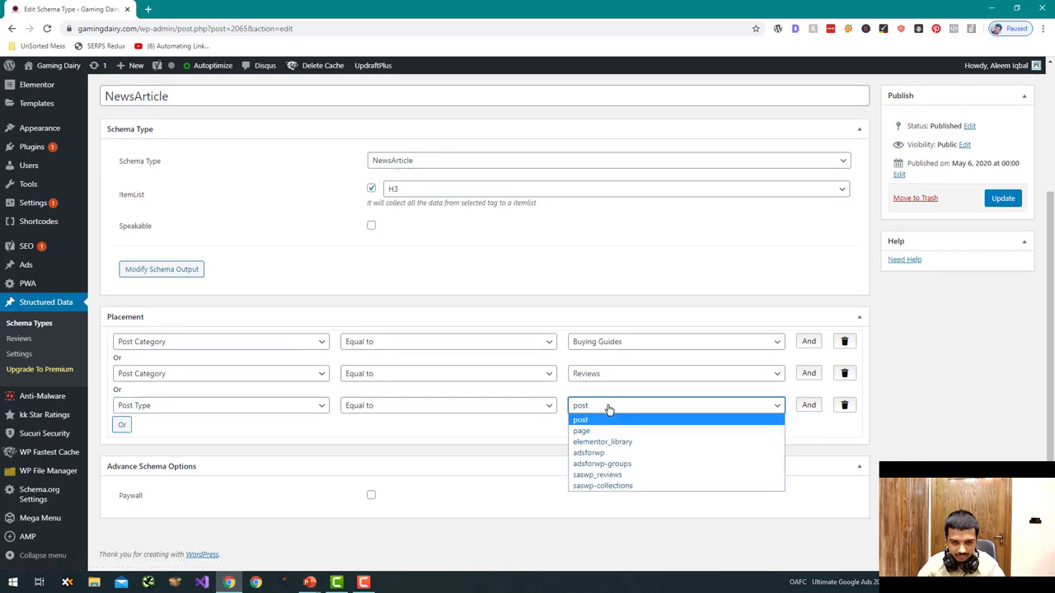
left_click(306, 404)
left_click(306, 404)
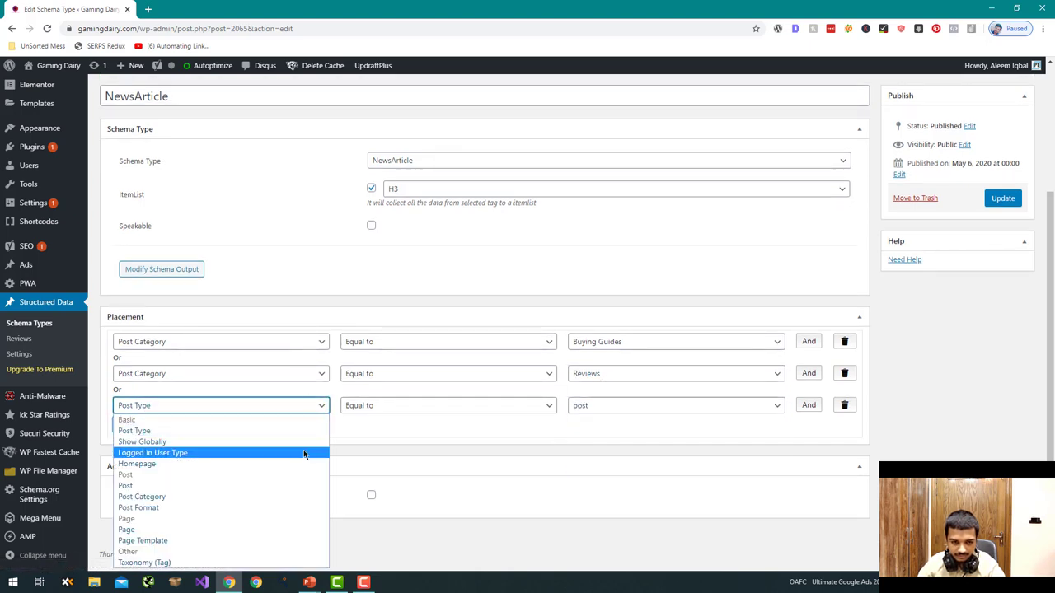
left_click(302, 497)
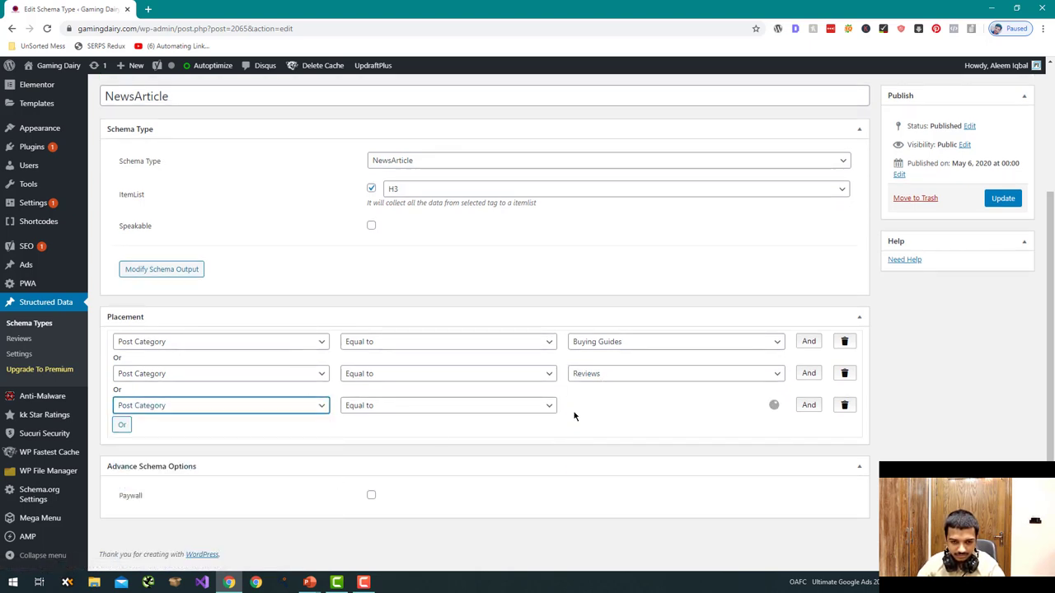
left_click(606, 407)
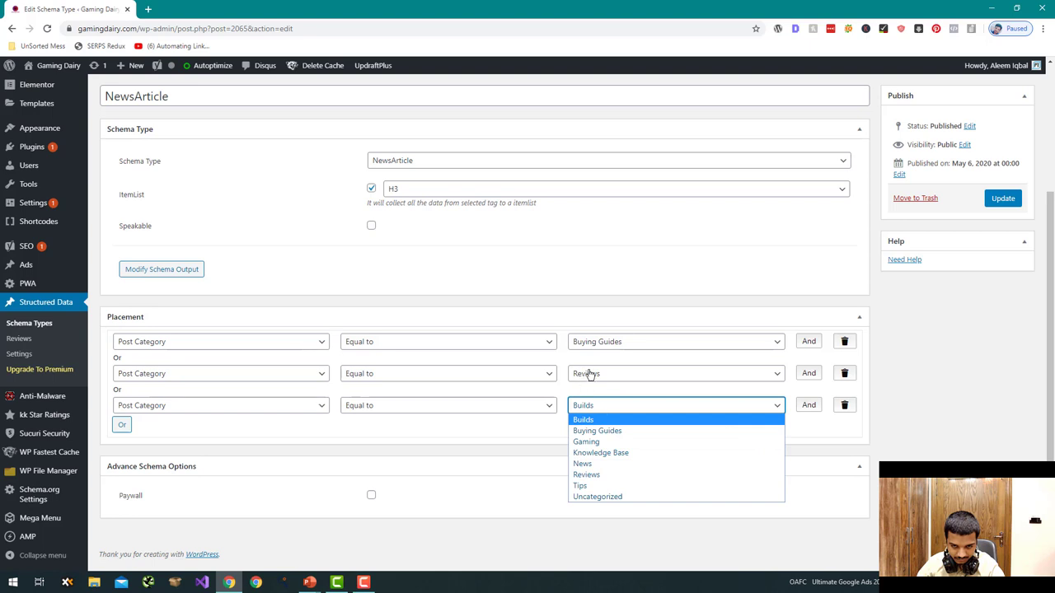
left_click(607, 420)
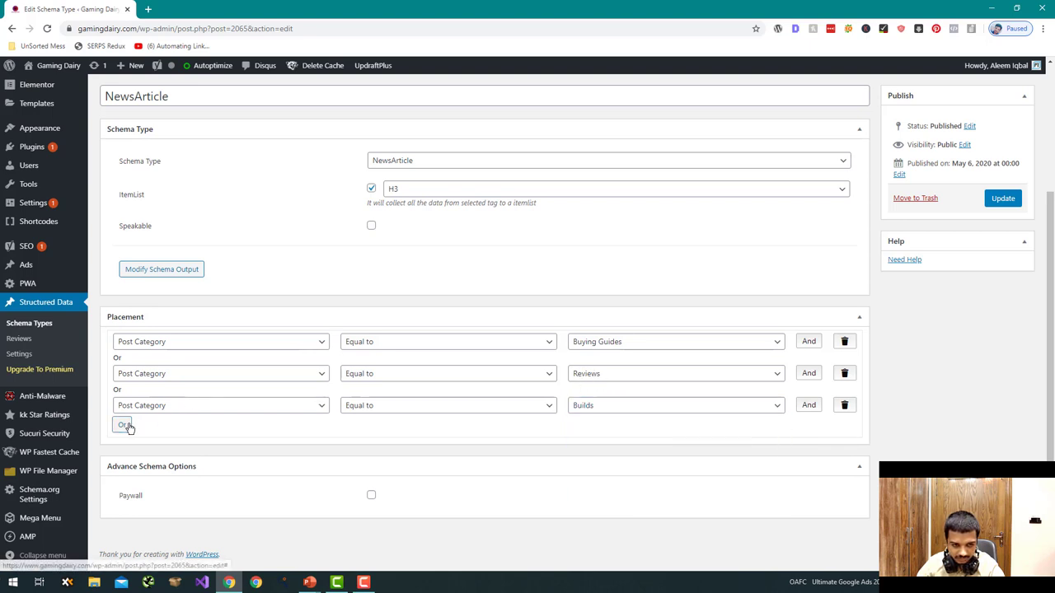
Add a fourth Or placement rule with Post Category equal to Gaming
left_click(123, 425)
left_click(593, 438)
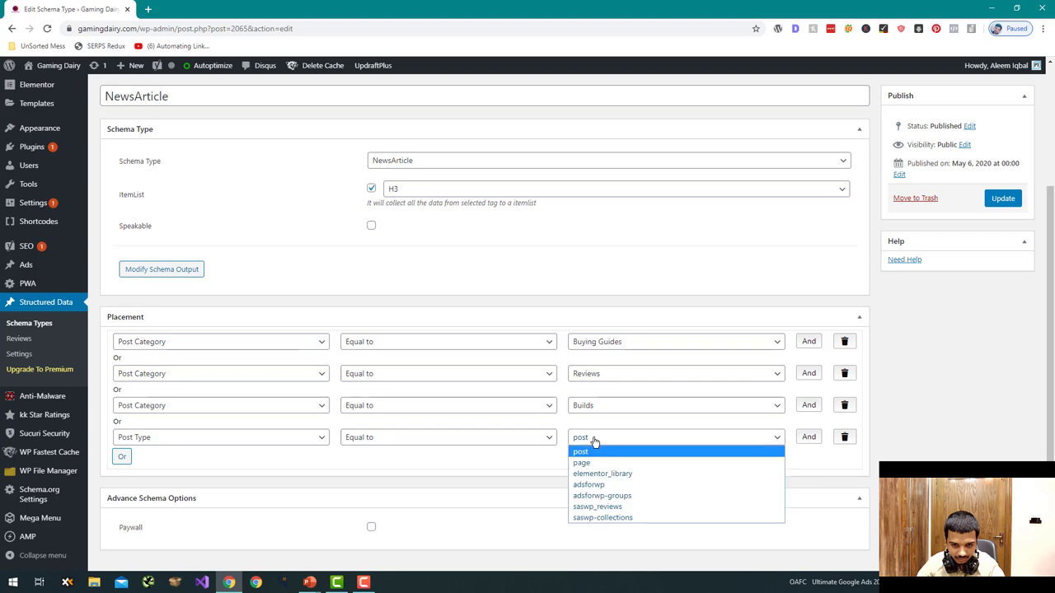
left_click(219, 438)
left_click(222, 358)
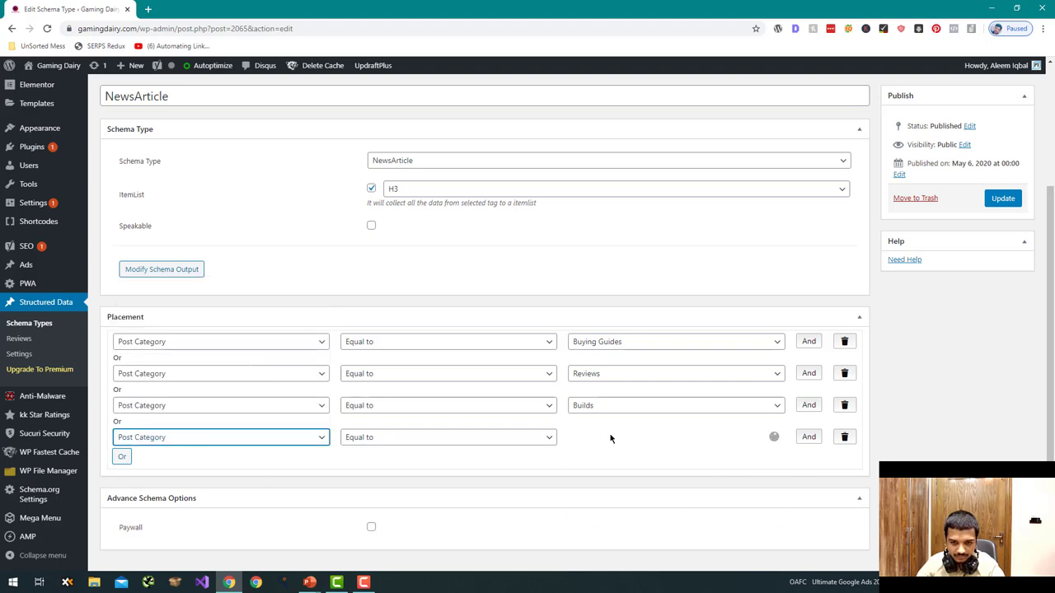
left_click(612, 437)
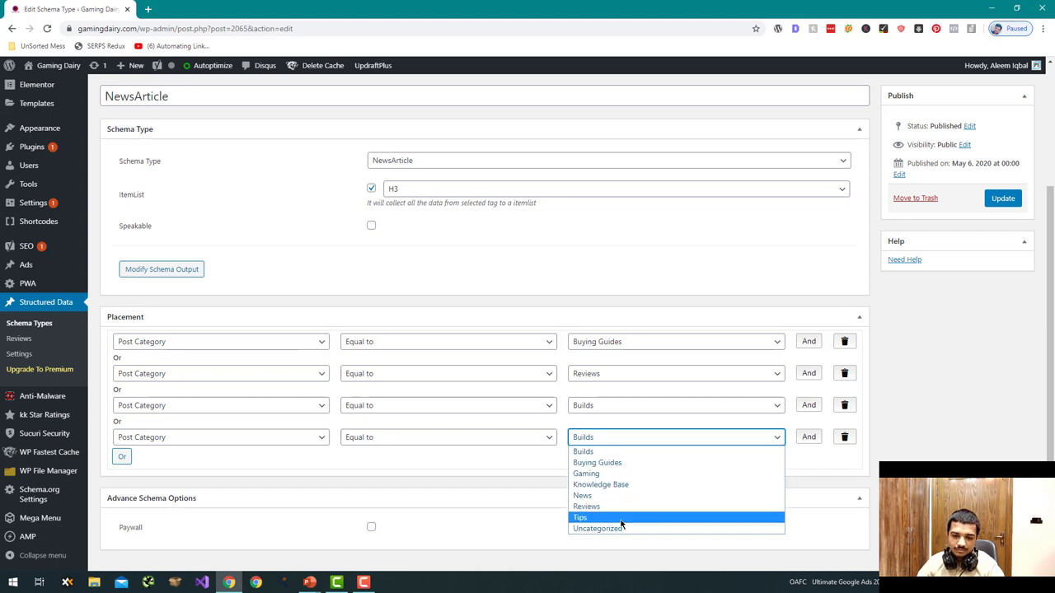
left_click(620, 475)
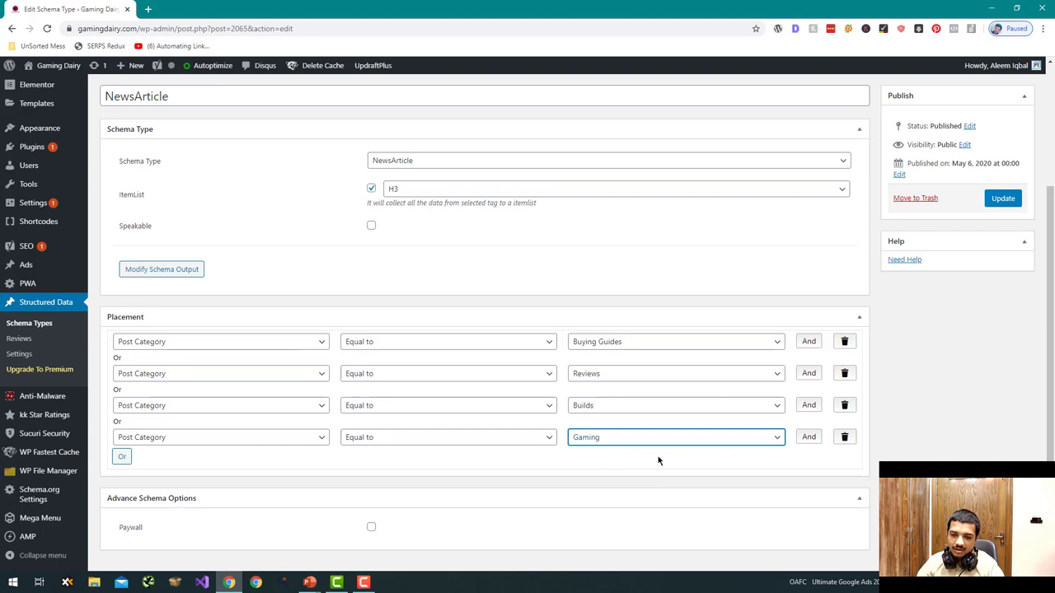
Save the changes to the NewsArticle schema type and look over the updated page
scroll(741, 466, "up", 3)
left_click(989, 373)
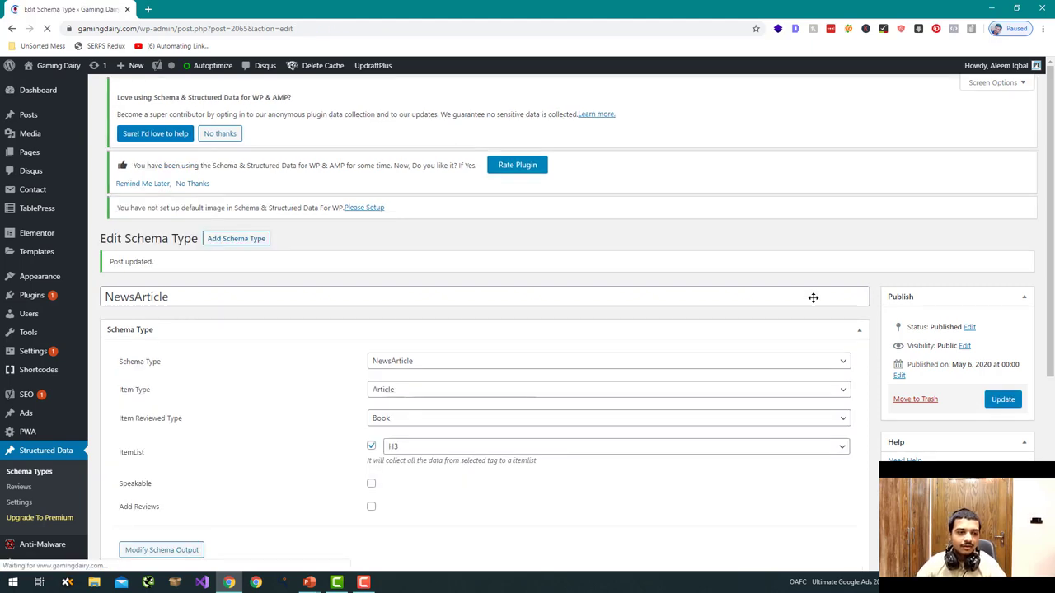
scroll(318, 239, "down", 4)
scroll(318, 240, "up", 3)
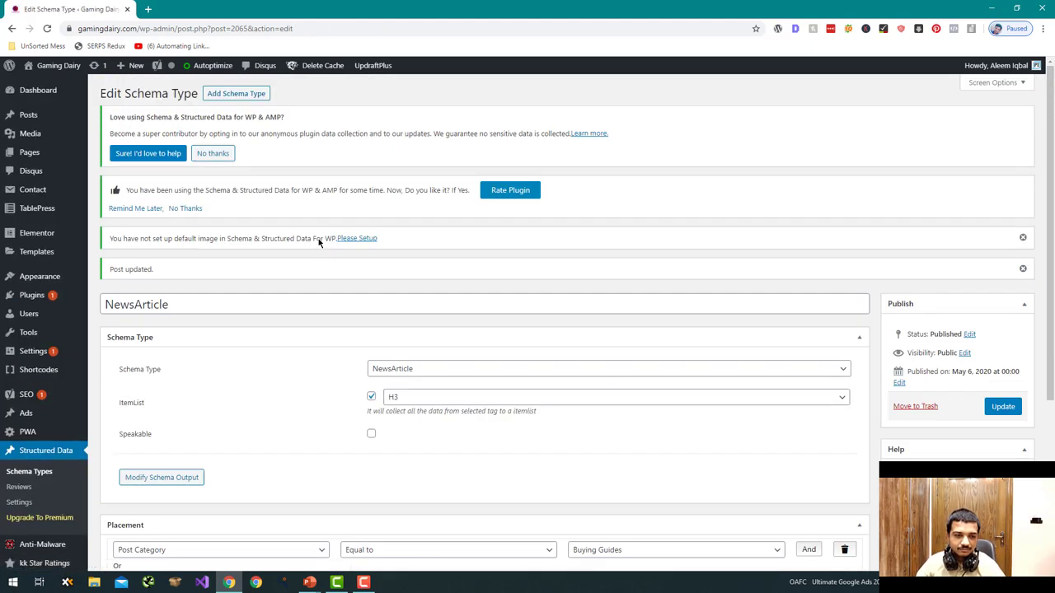
Open the Posts list in a new browser tab and open "Best Motherboards for Core i7-9700K in 2020" for editing
middle_click(56, 113)
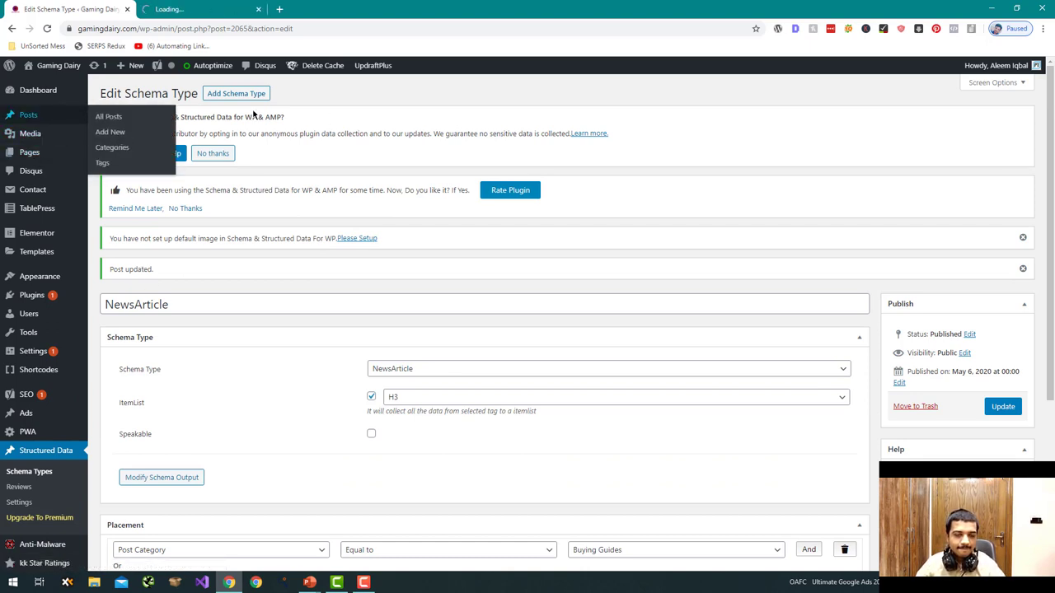
left_click(201, 16)
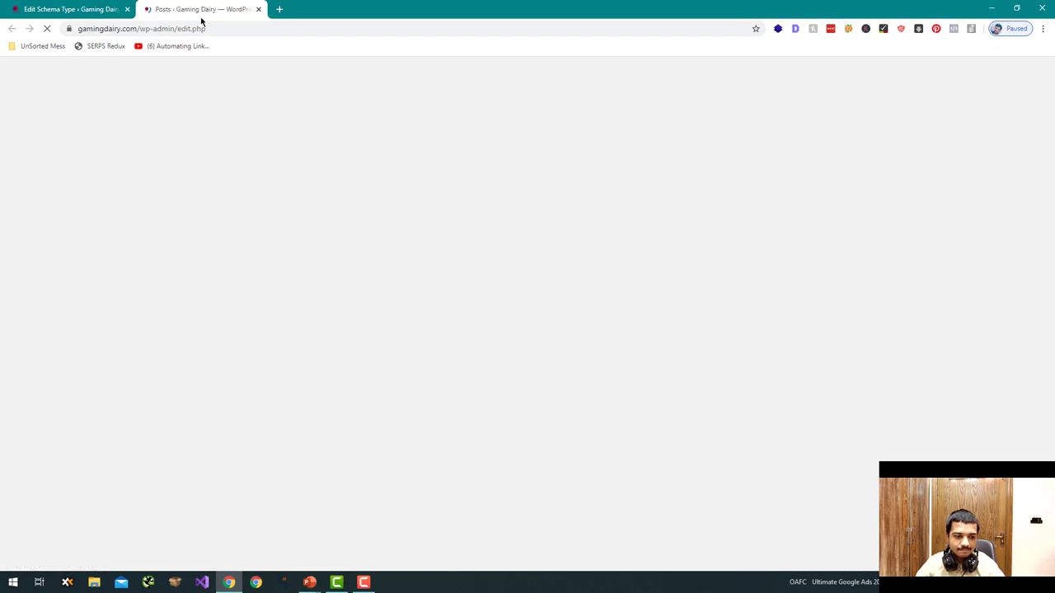
scroll(277, 215, "down", 3)
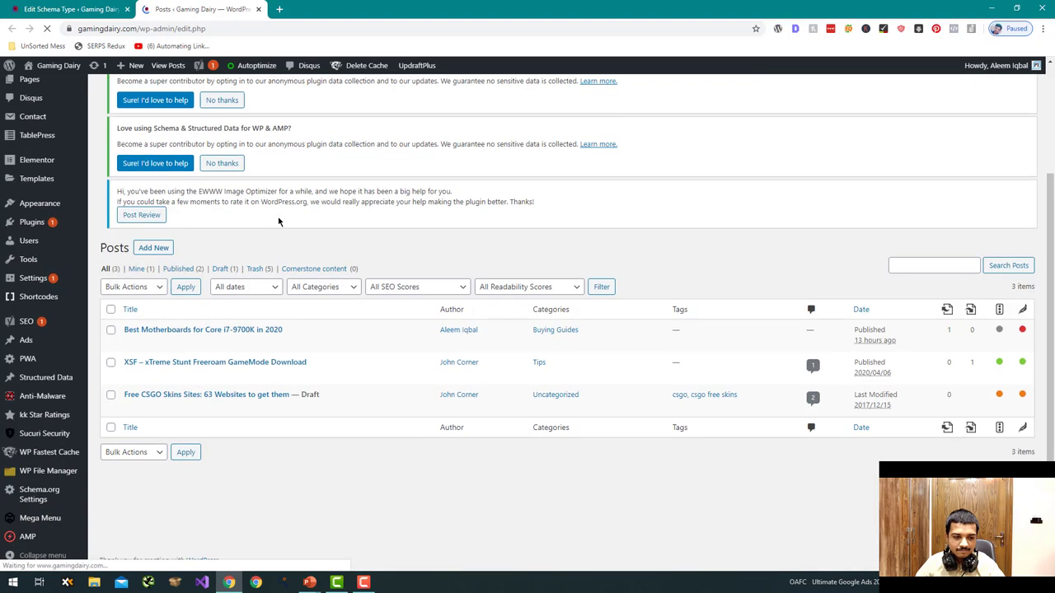
left_click(222, 331)
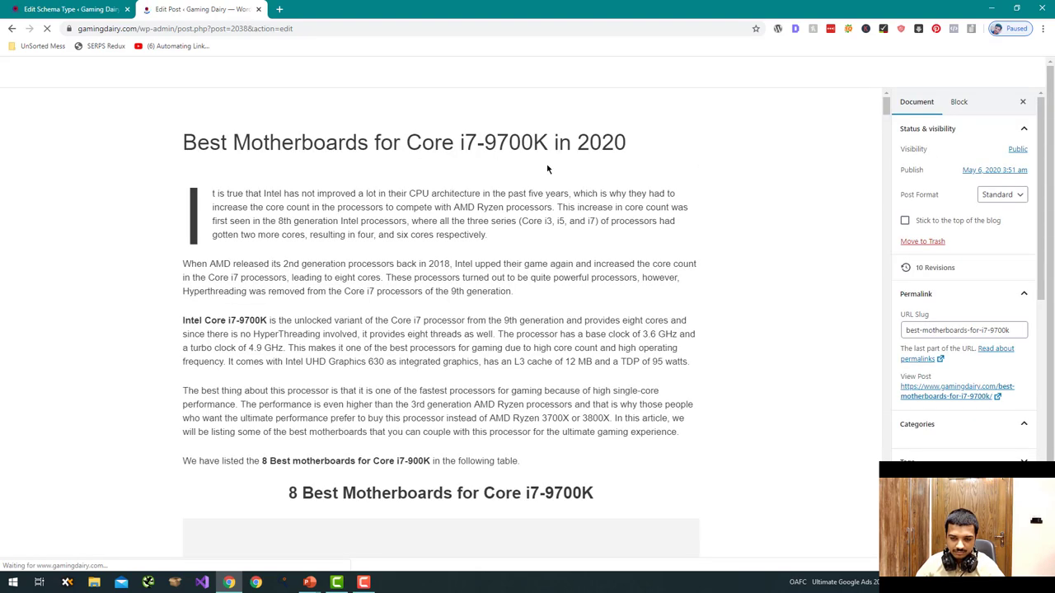
Look through the settings sections below the post content, from the Yoast SEO snippet editor to Schema & Structured Data
scroll(744, 480, "down", 20)
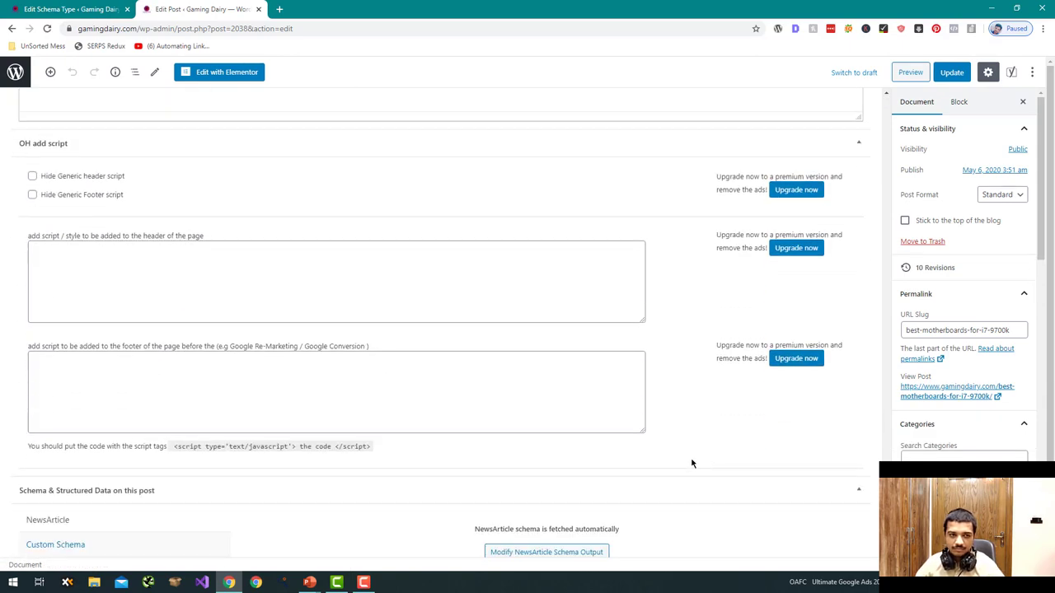
scroll(692, 464, "up", 5)
scroll(690, 462, "up", 2)
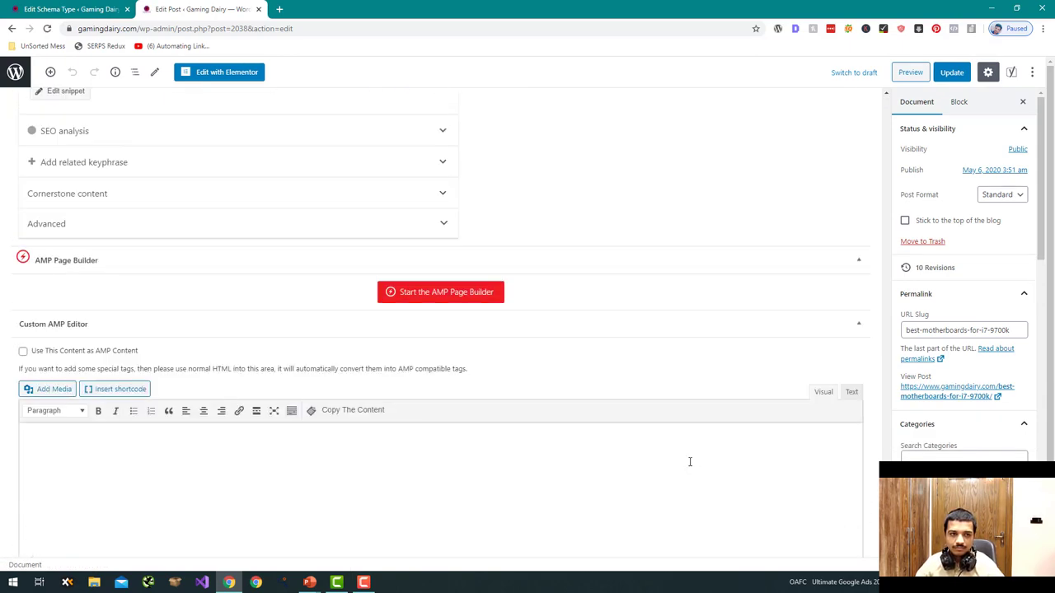
scroll(616, 477, "down", 6)
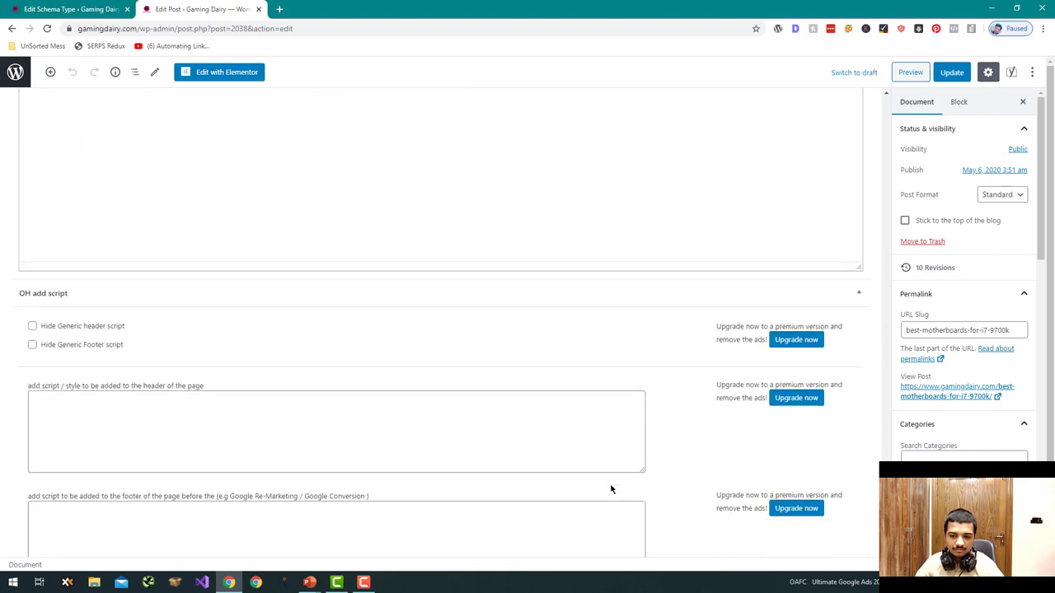
scroll(610, 483, "up", 4)
scroll(610, 484, "up", 8)
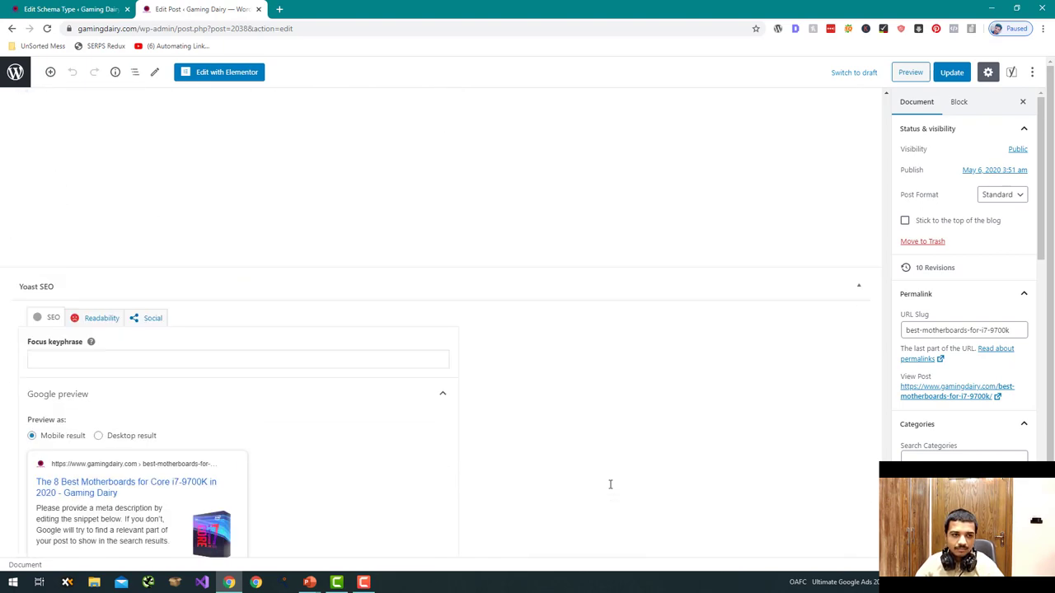
scroll(609, 484, "down", 4)
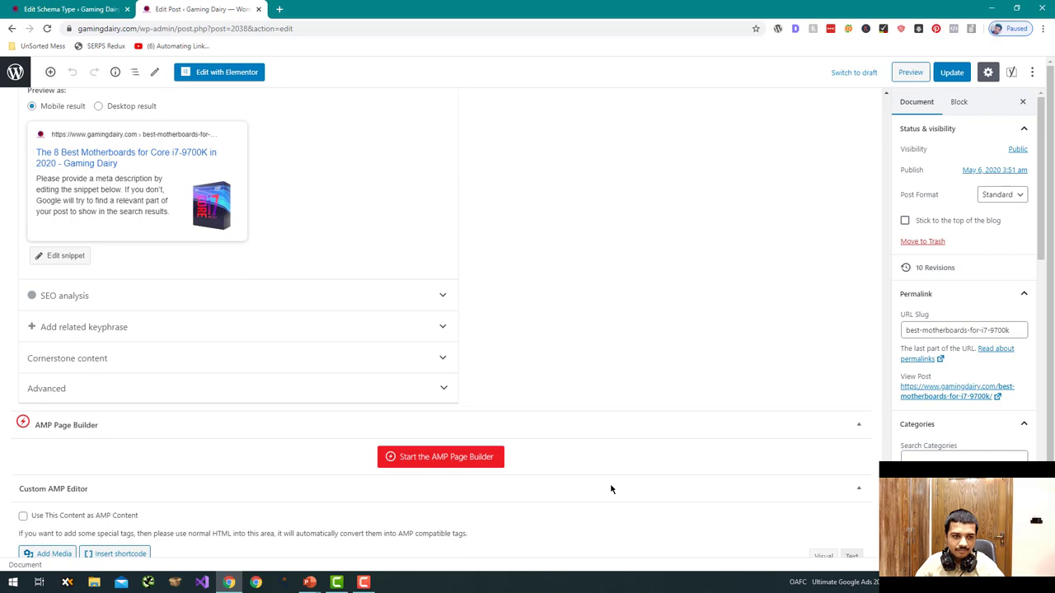
left_click(172, 198)
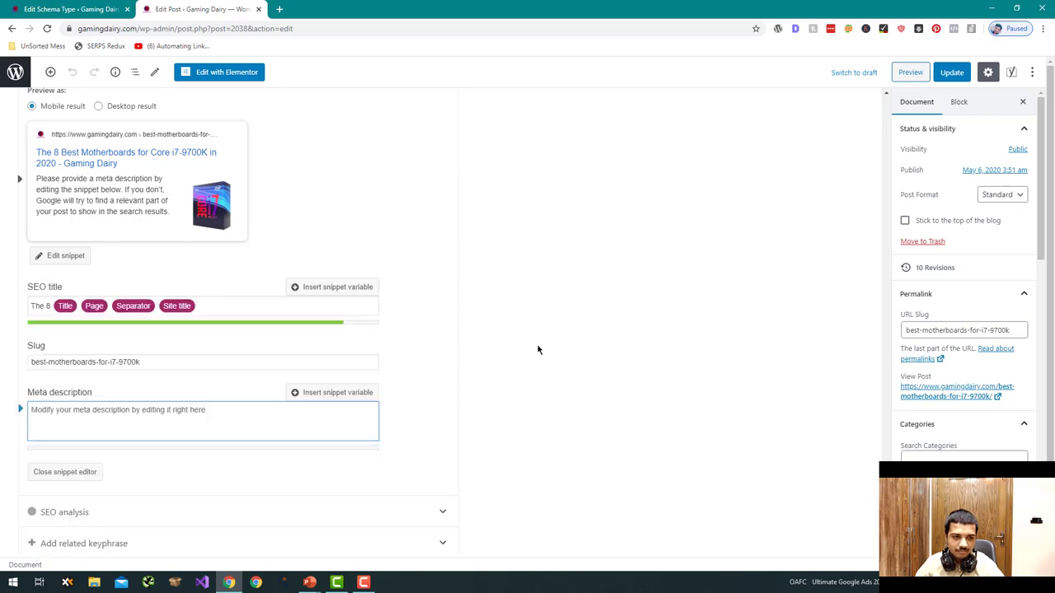
scroll(537, 350, "up", 6)
scroll(537, 345, "down", 4)
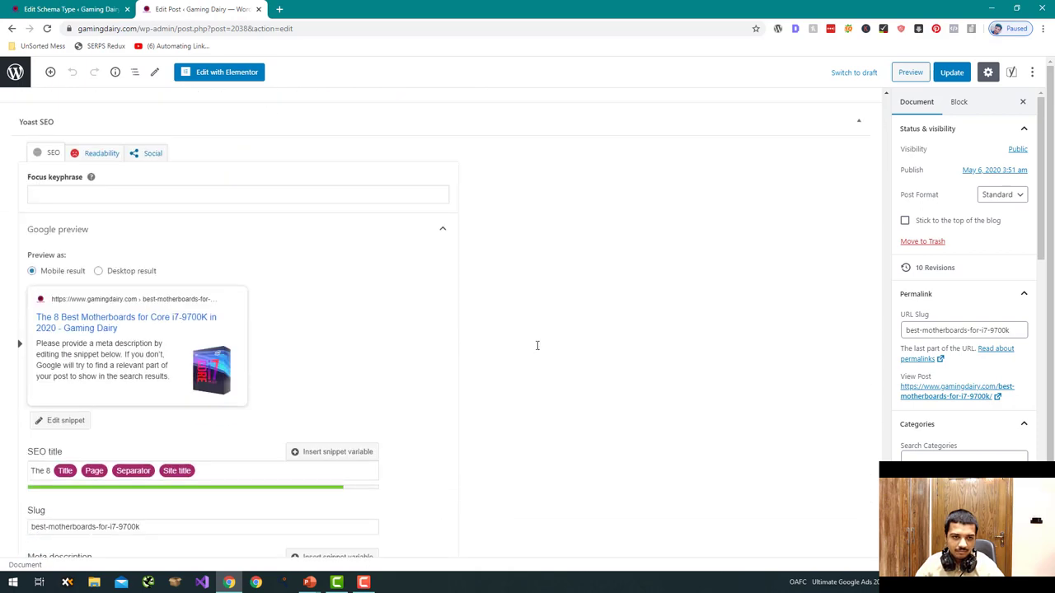
scroll(536, 345, "down", 10)
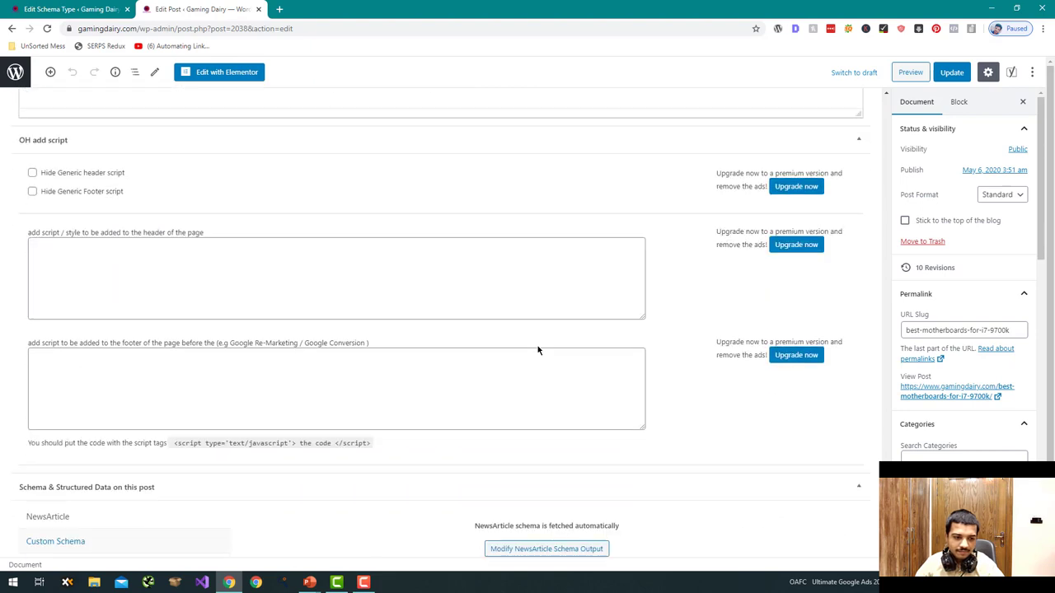
scroll(537, 351, "down", 1)
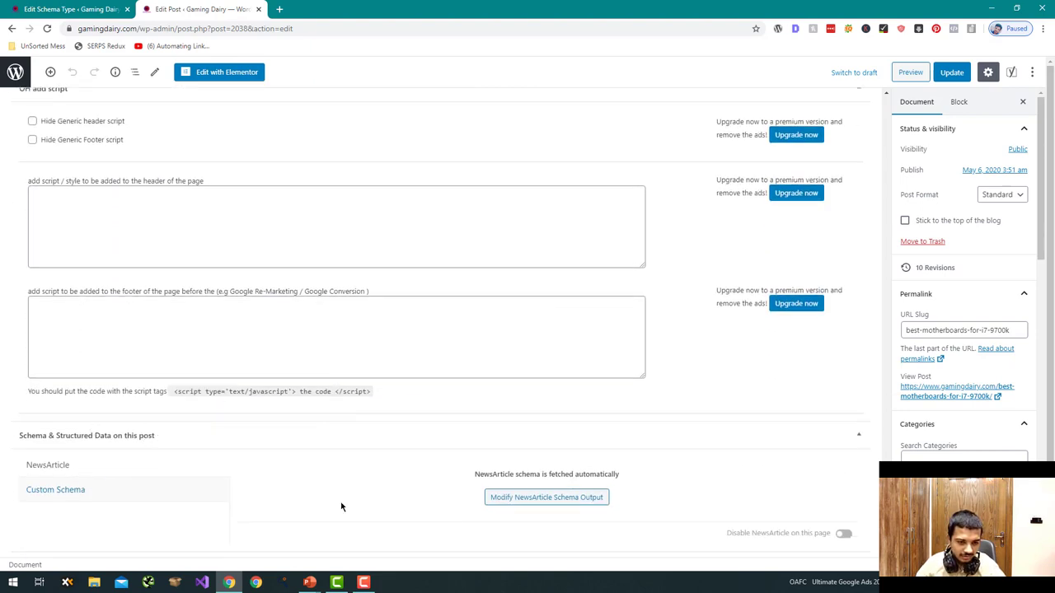
Switch the post's NewsArticle schema to manual output and copy "Best Motherboards for Core i7-9700K" from the Headline into Keywords
left_click(528, 502)
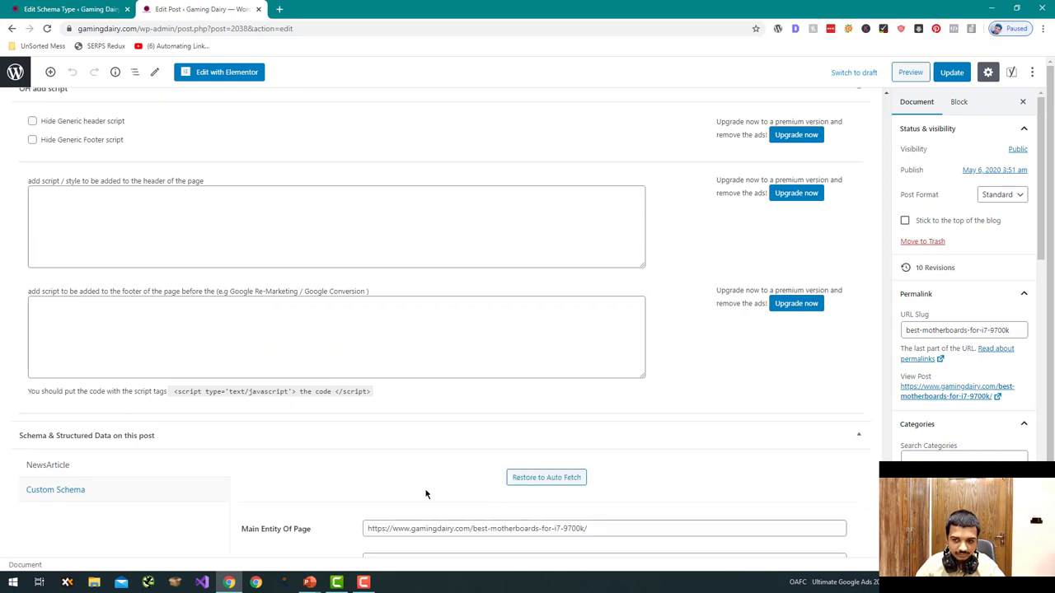
scroll(426, 493, "down", 5)
scroll(426, 493, "down", 2)
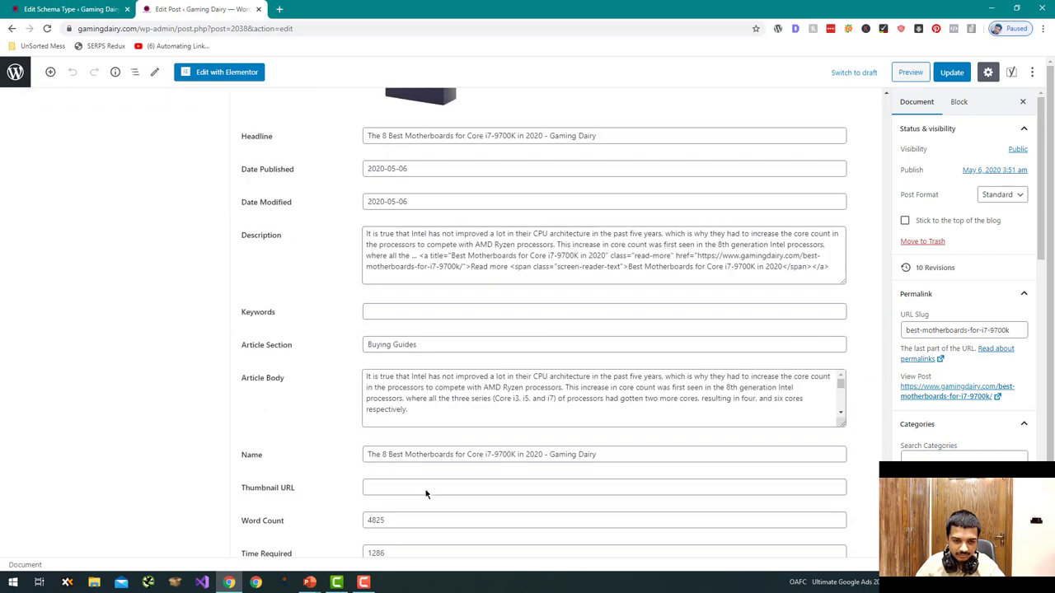
left_click(423, 310)
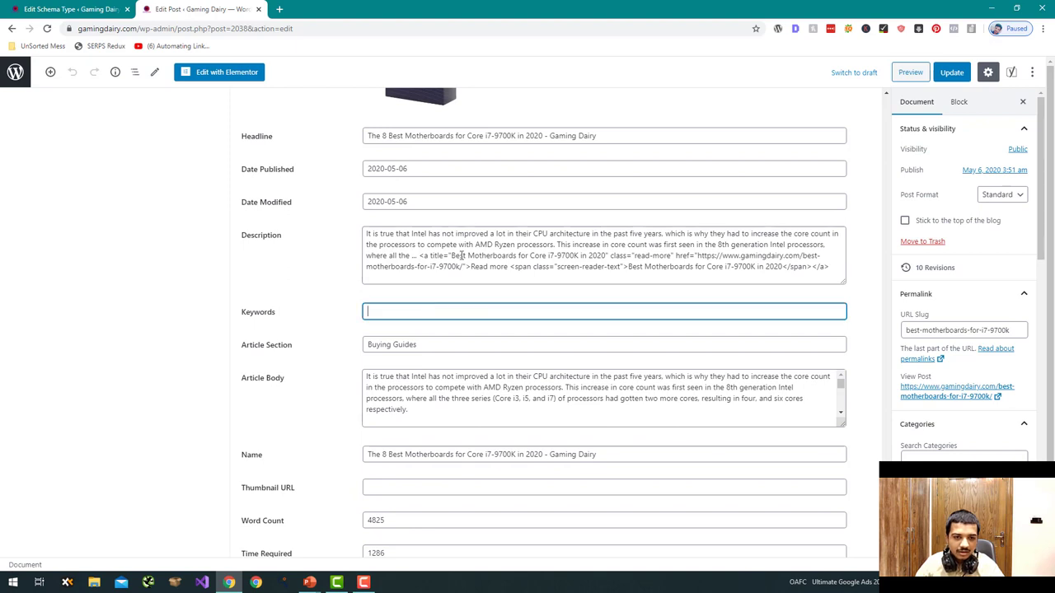
left_click_drag(388, 136, 517, 138)
key("ctrl+c")
left_click(404, 313)
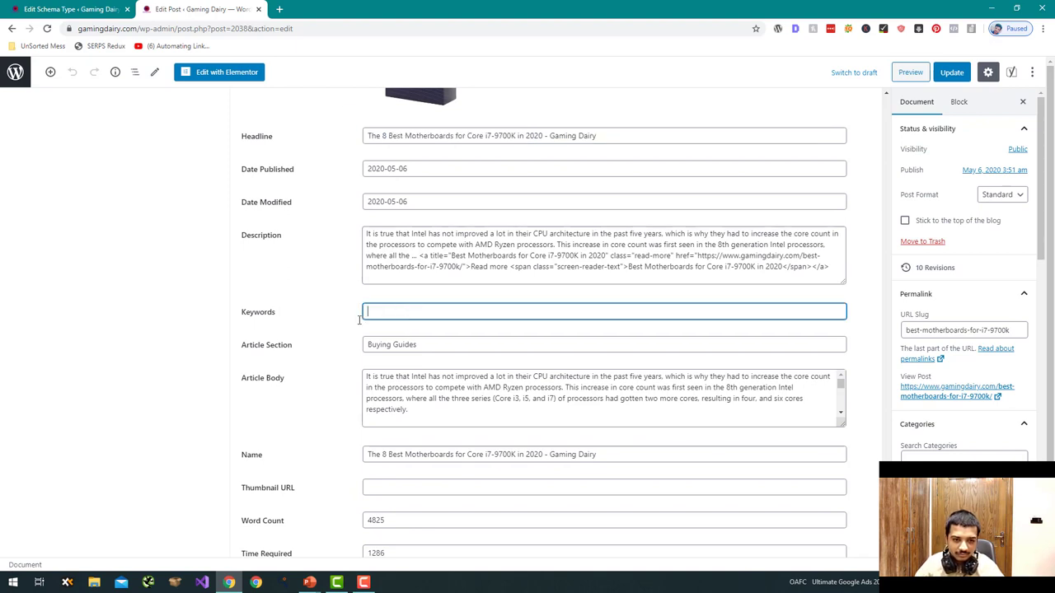
key("ctrl+v")
Fill the schema's Thumbnail URL with the address copied from its Image field
scroll(348, 455, "down", 1)
scroll(347, 455, "down", 2)
left_click(370, 378)
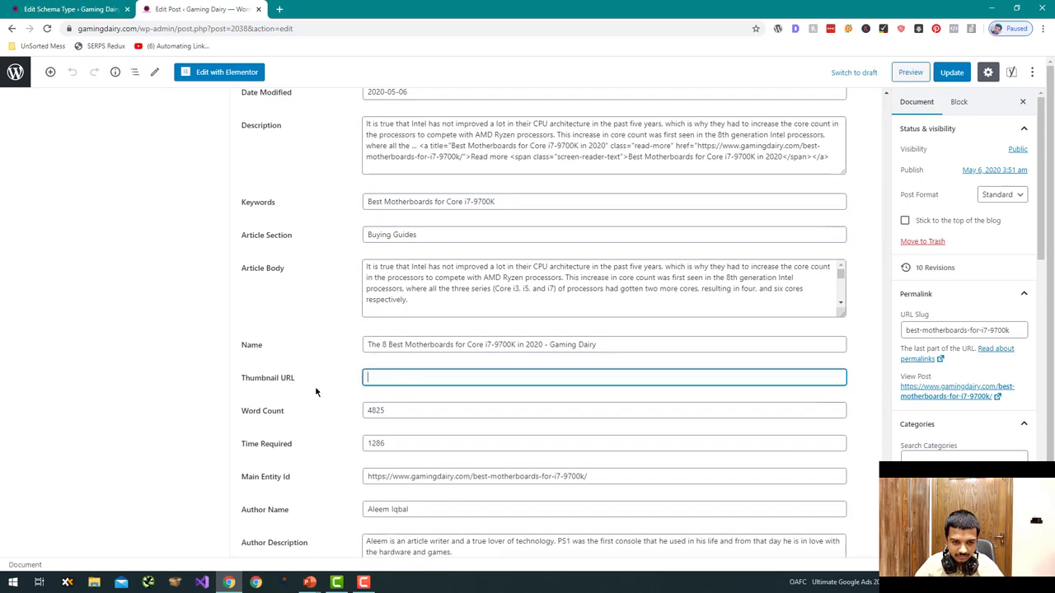
scroll(519, 215, "up", 10)
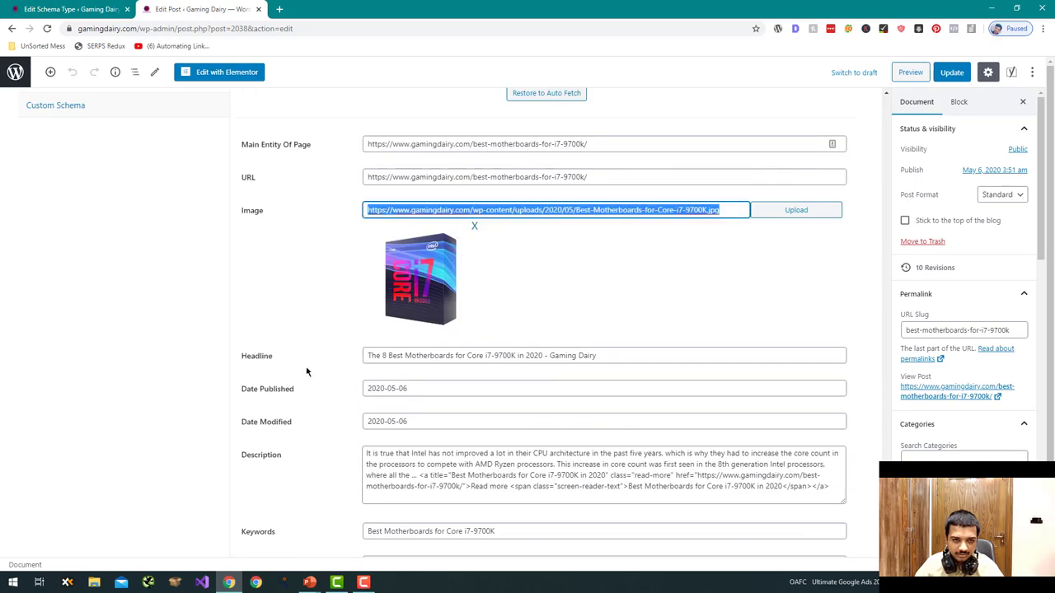
scroll(330, 391, "down", 3)
left_click(418, 481)
key("ctrl+v")
Open the empty Author URL field for editing and look over the schema's author and image details
scroll(341, 437, "down", 4)
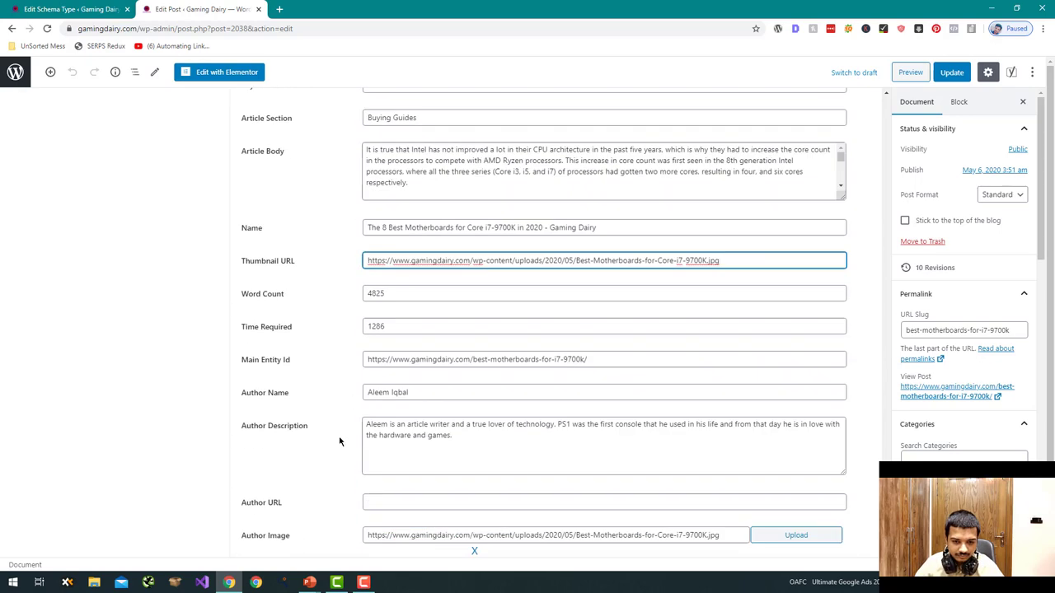
left_click(376, 454)
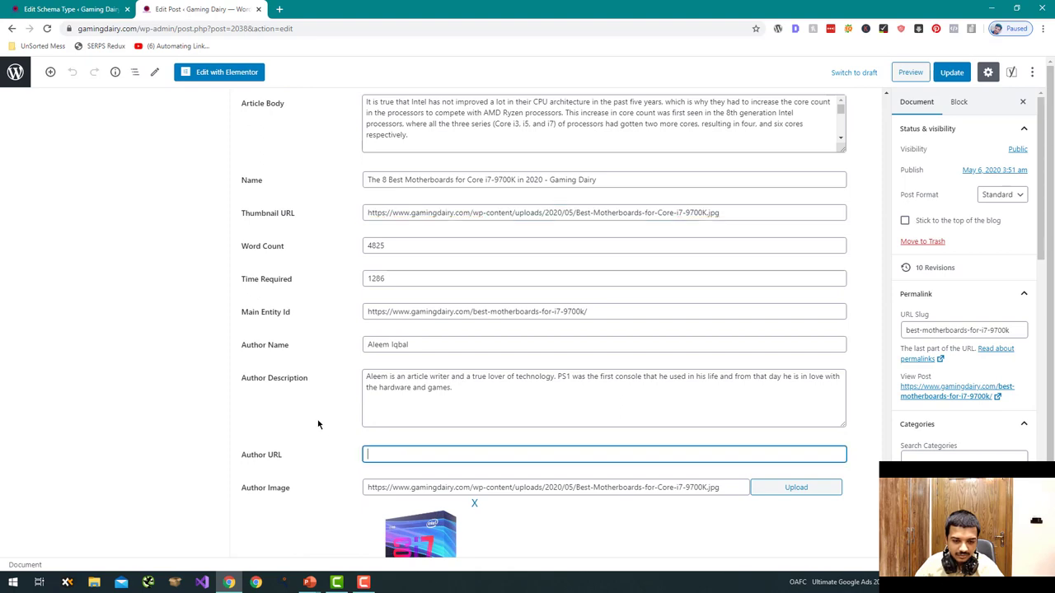
scroll(318, 424, "down", 2)
scroll(318, 420, "up", 9)
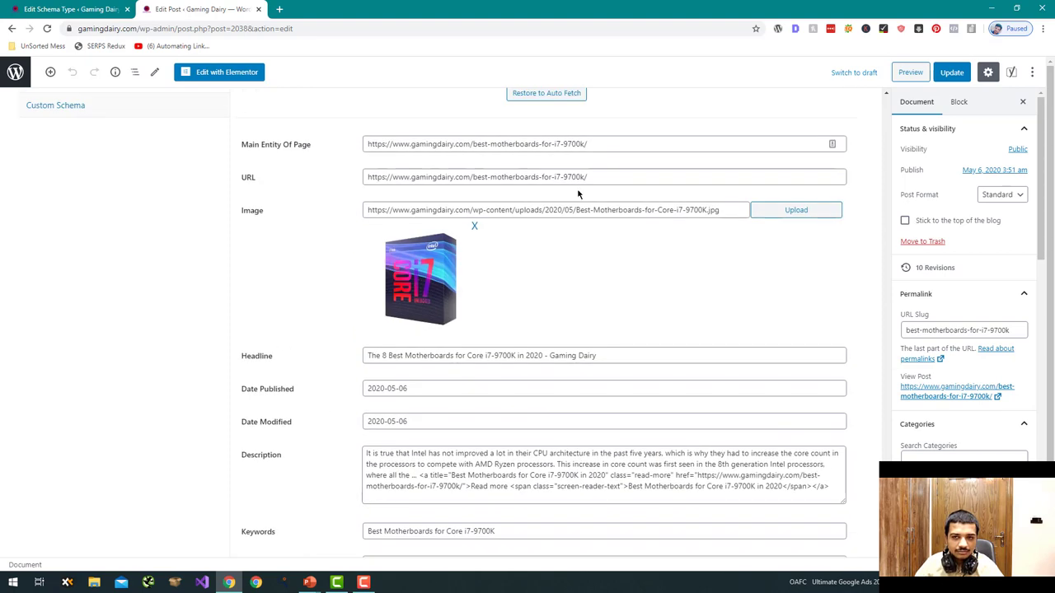
Preview the motherboards post and examine the page from the product reviews to the closing rating and comments
left_click(903, 75)
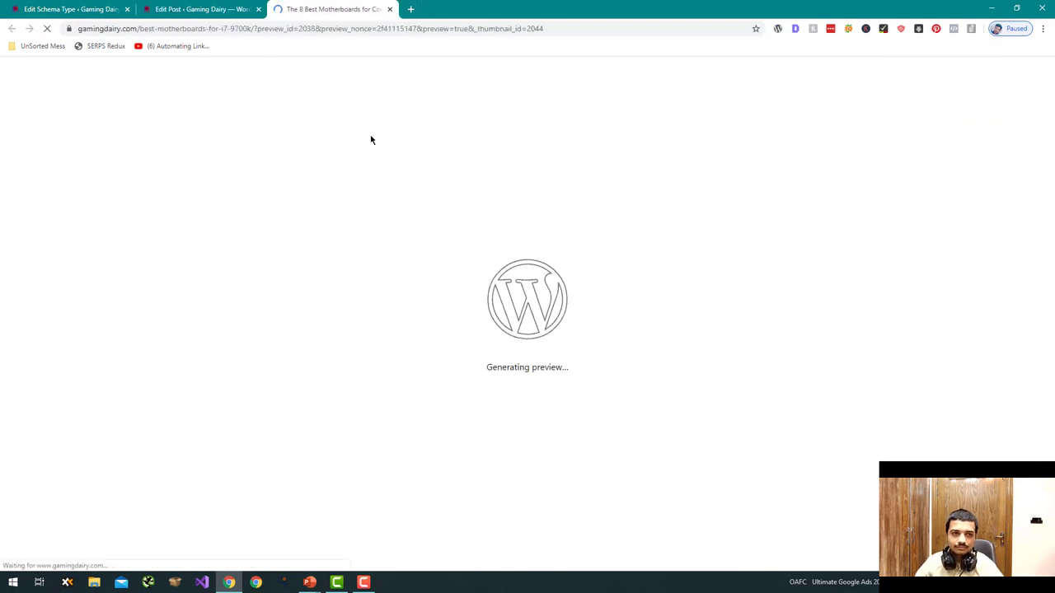
scroll(379, 289, "down", 20)
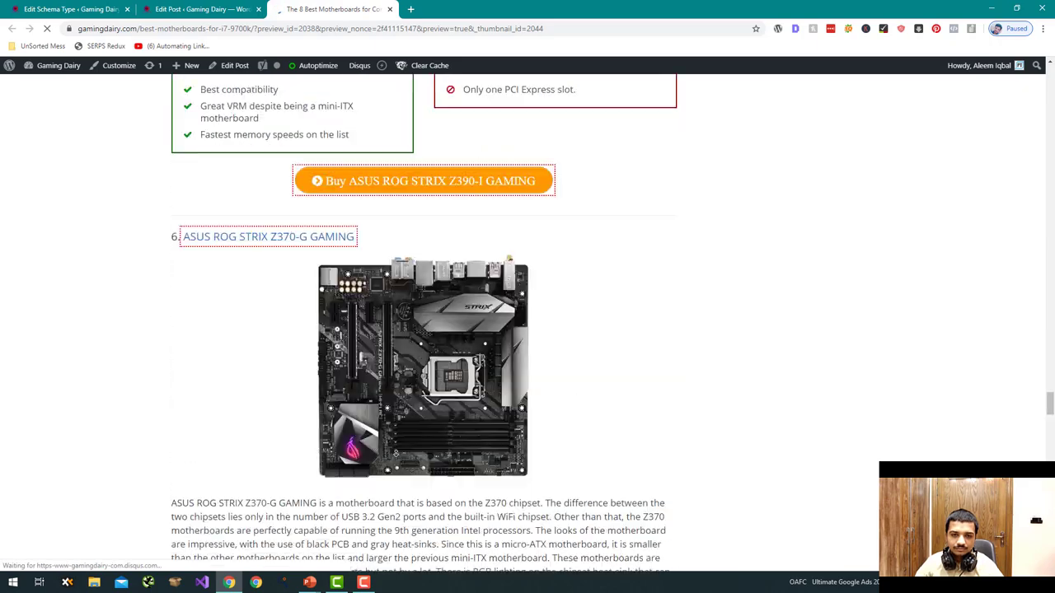
scroll(301, 288, "up", 8)
scroll(301, 288, "down", 2)
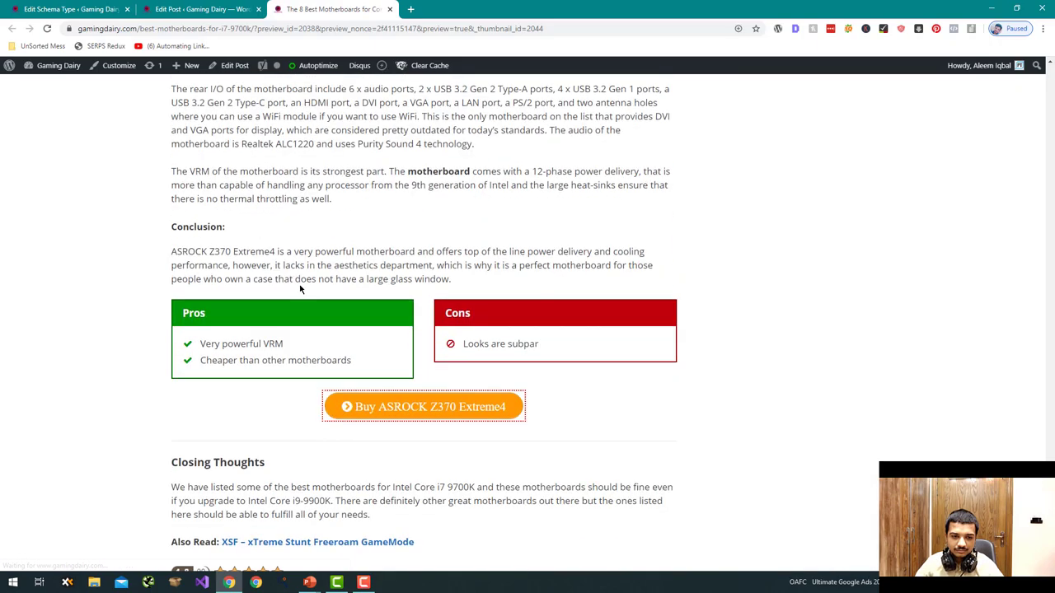
scroll(301, 288, "down", 3)
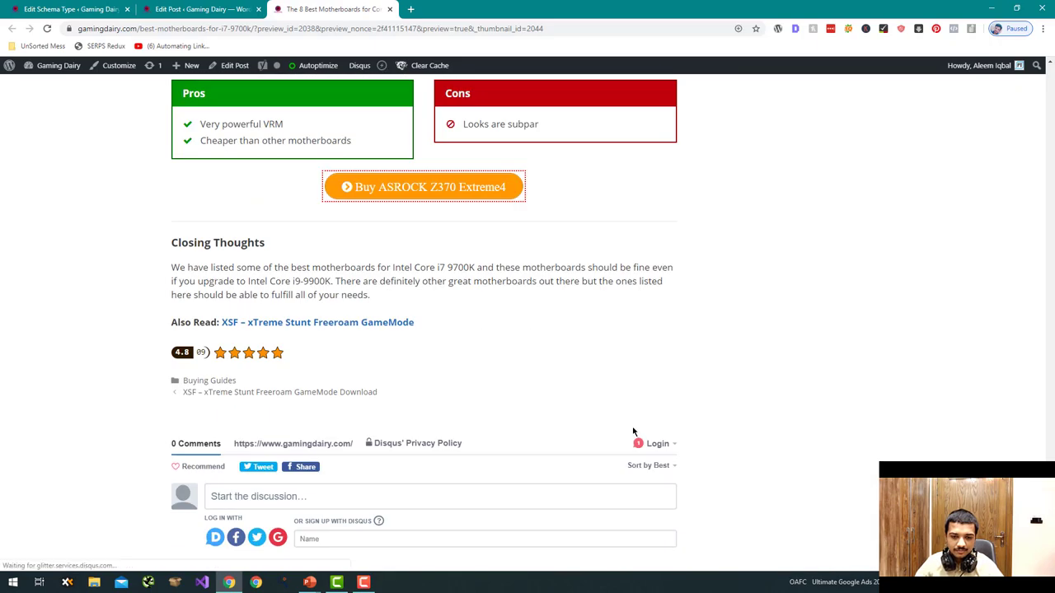
scroll(553, 386, "up", 20)
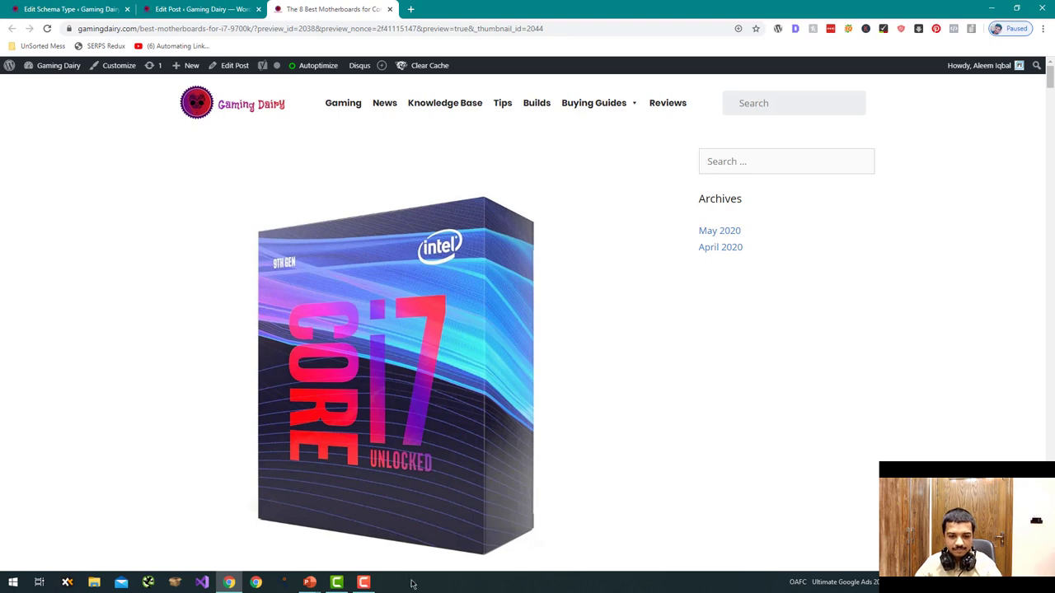
Go to the site's dashboard from the preview and open the list of all users
left_click(47, 74)
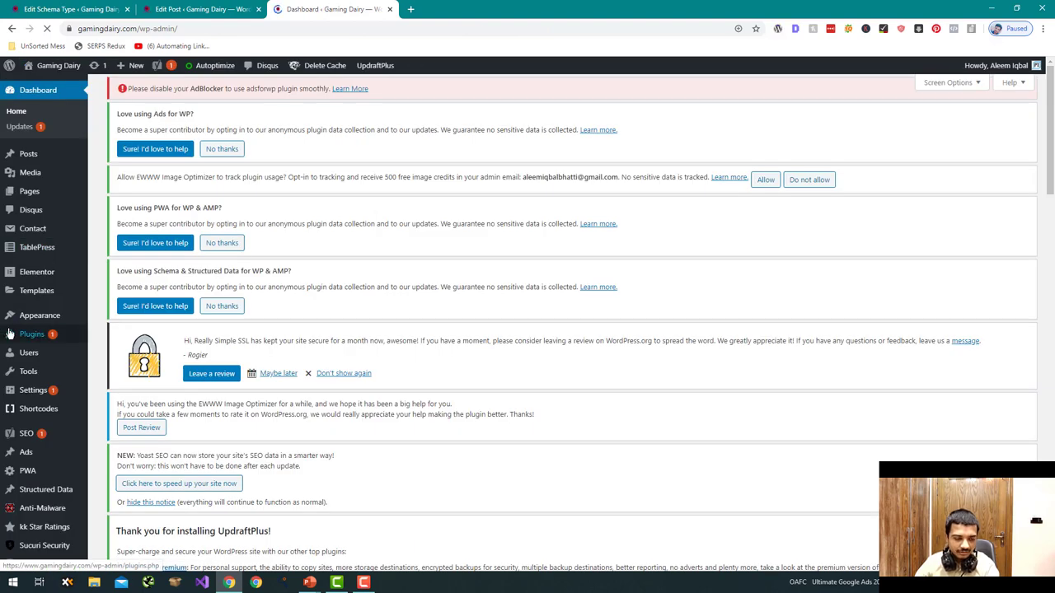
scroll(33, 329, "down", 1)
mouse_move(35, 302)
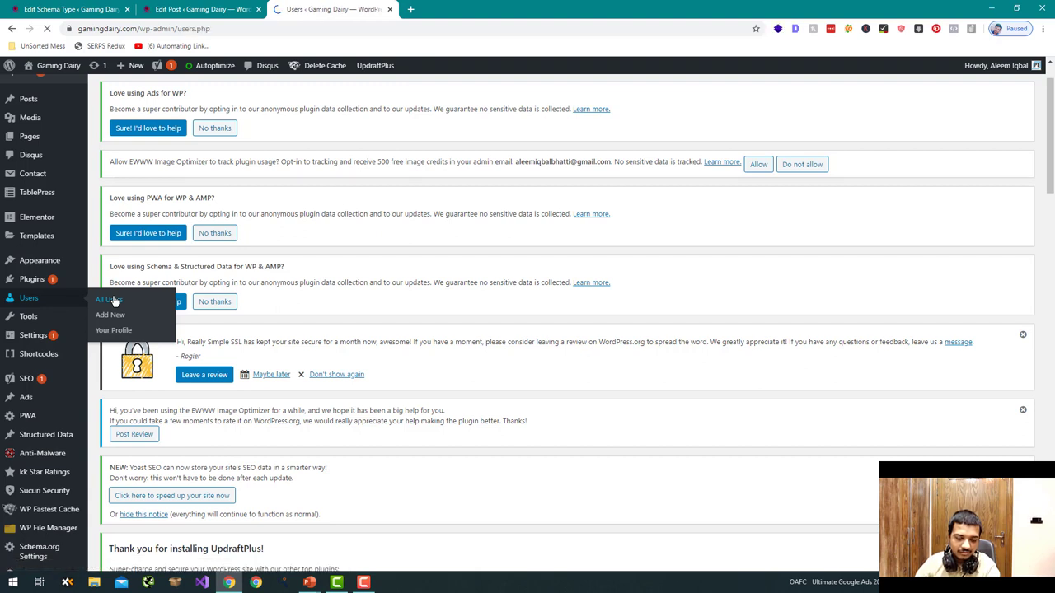
Open the public author page of the admin account from the list of all users
scroll(178, 435, "down", 2)
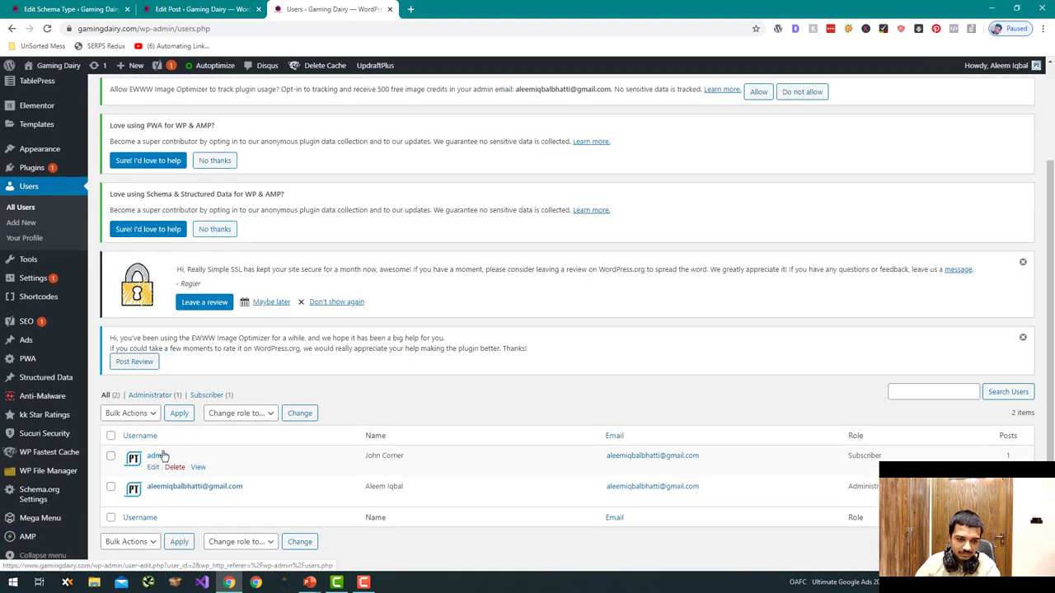
right_click(163, 455)
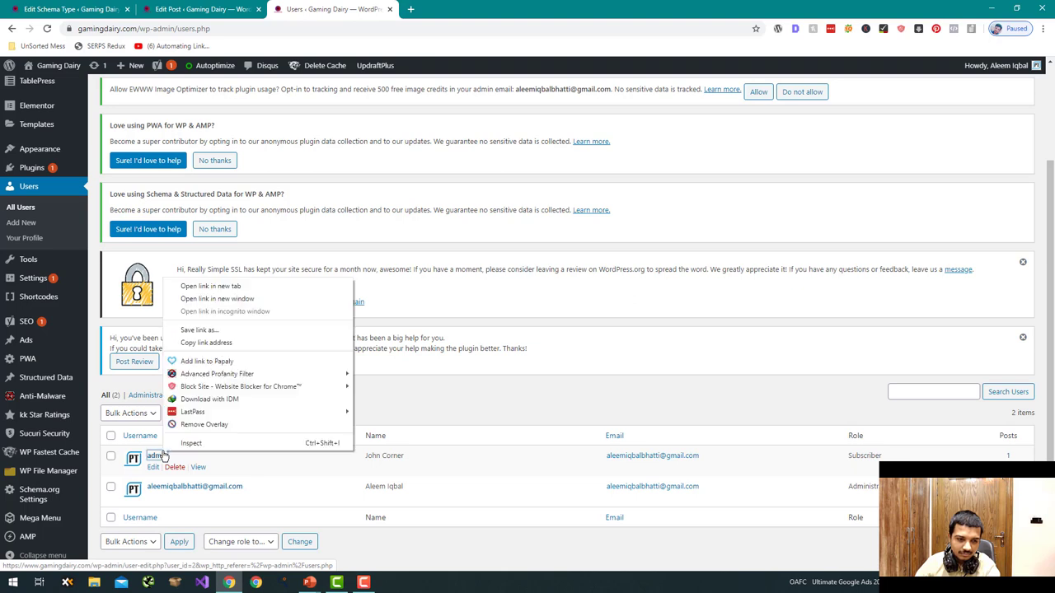
left_click(198, 467)
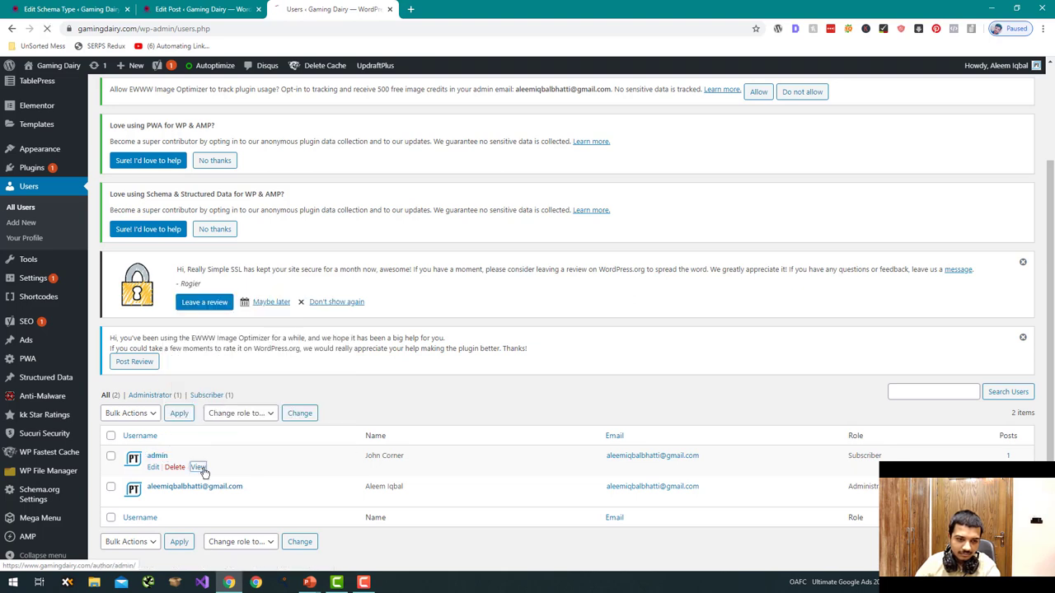
left_click(199, 467)
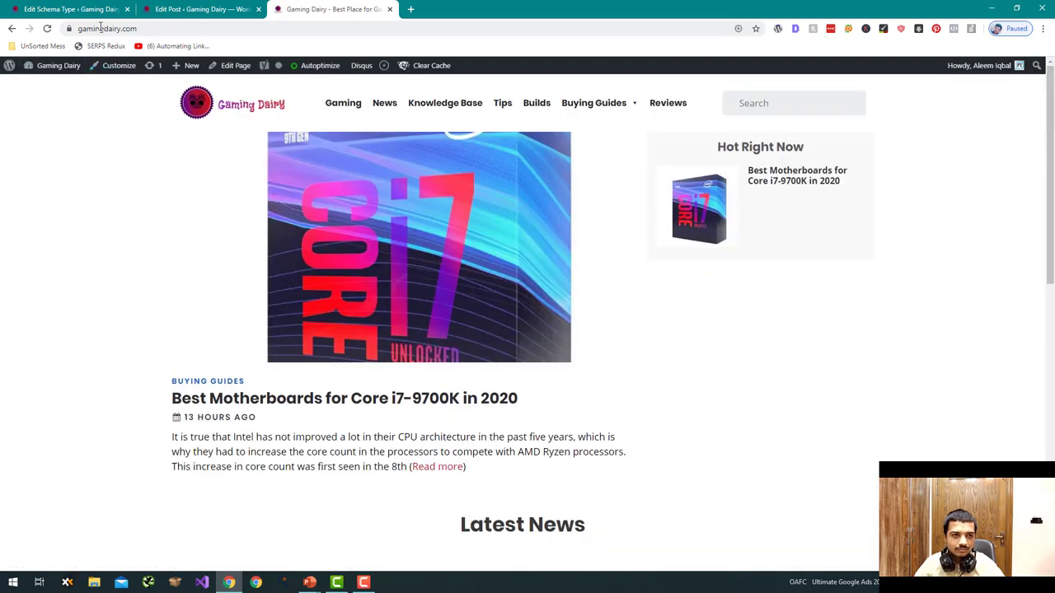
Enter gamingdairy.com/admin as the browser address in place of the current one
left_click(101, 28)
type("about:blank")
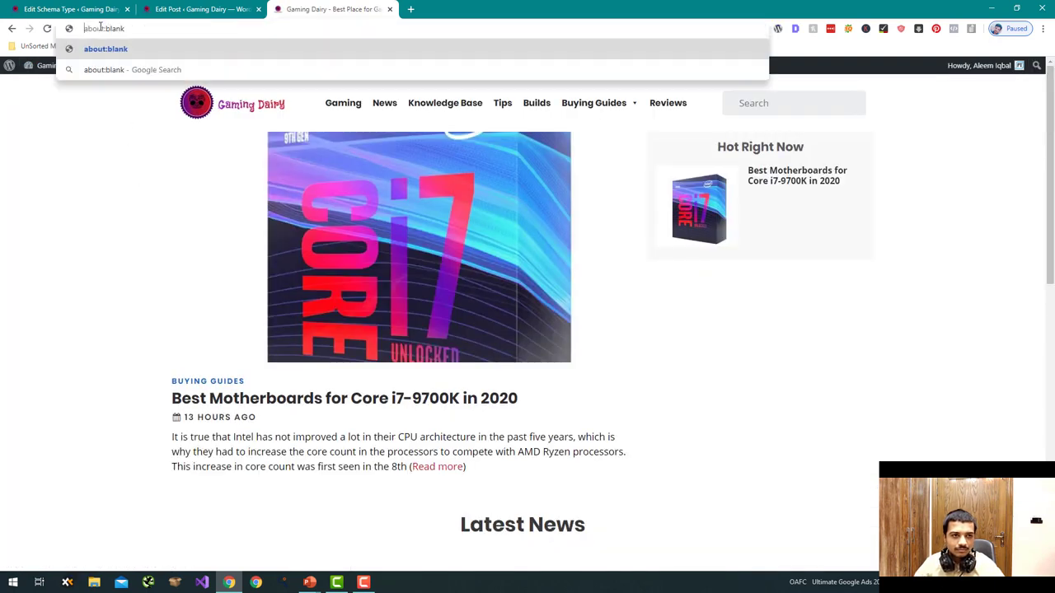
key("ctrl+a")
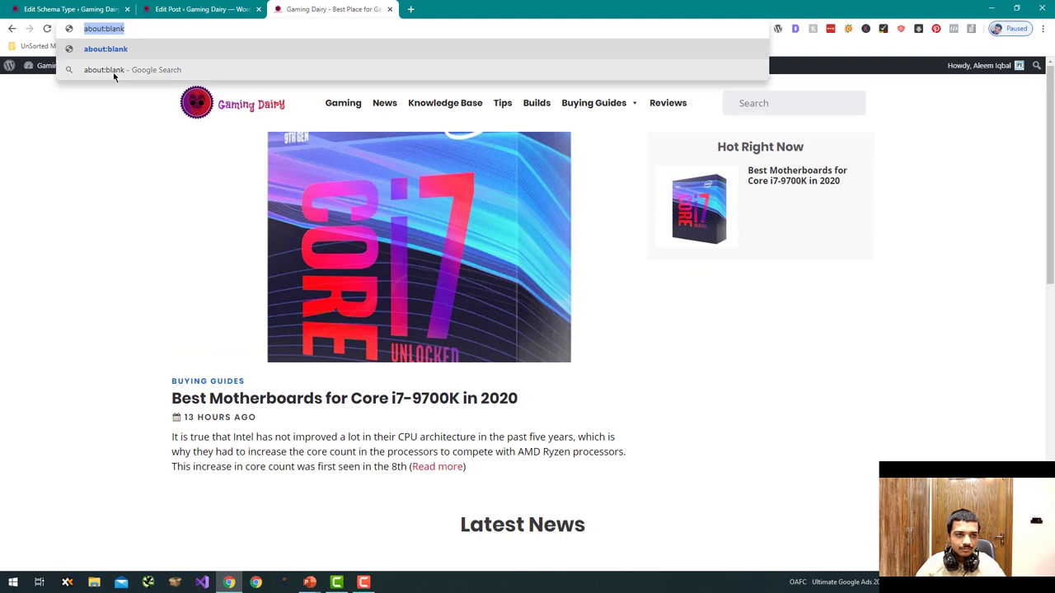
type("gamingdairy.com/wp-admin")
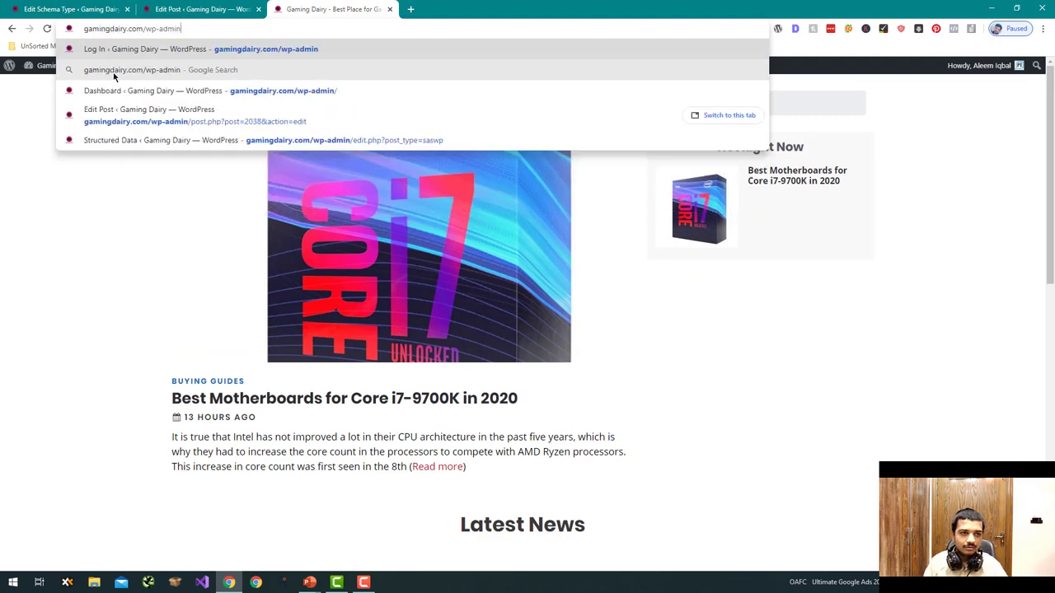
key("shift+Left")
key("shift+Left")
key("shift+Left")
key("shift+Left")
key("shift+Left")
key("shift+Left")
key("shift+Left")
key("shift+Left")
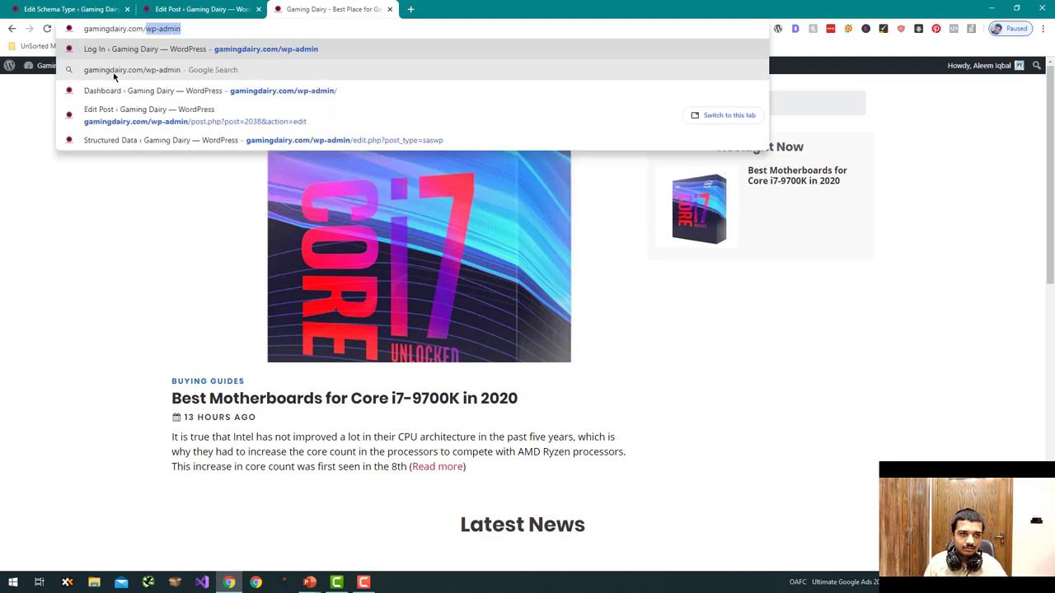
type("admin")
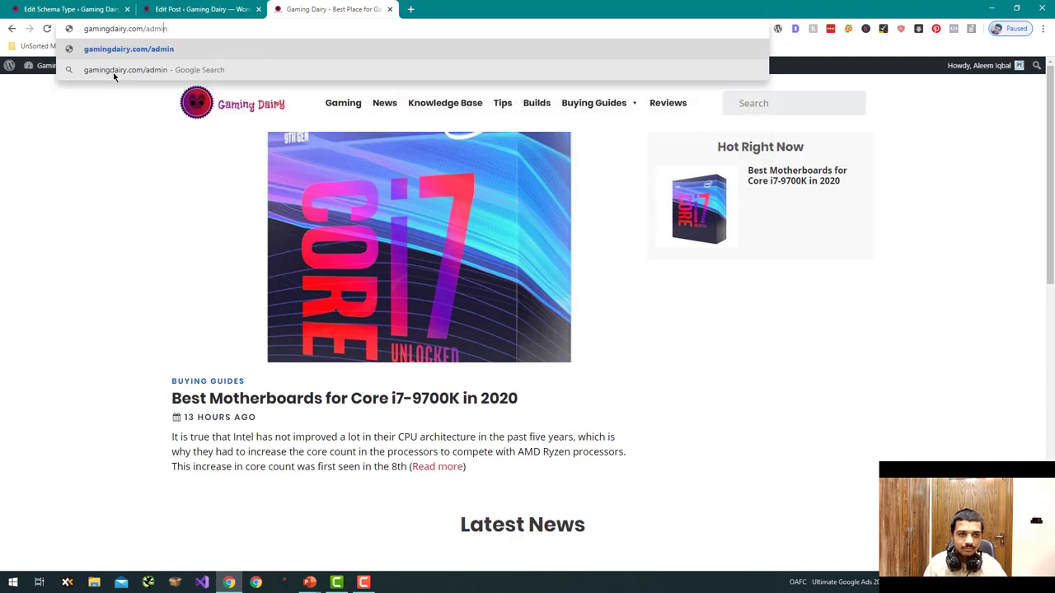
Insert the author/ segment before admin so the browser address reads gamingdairy.com/author/admin
key("Left")
key("Left")
key("Left")
key("Left")
key("Left")
type("author/")
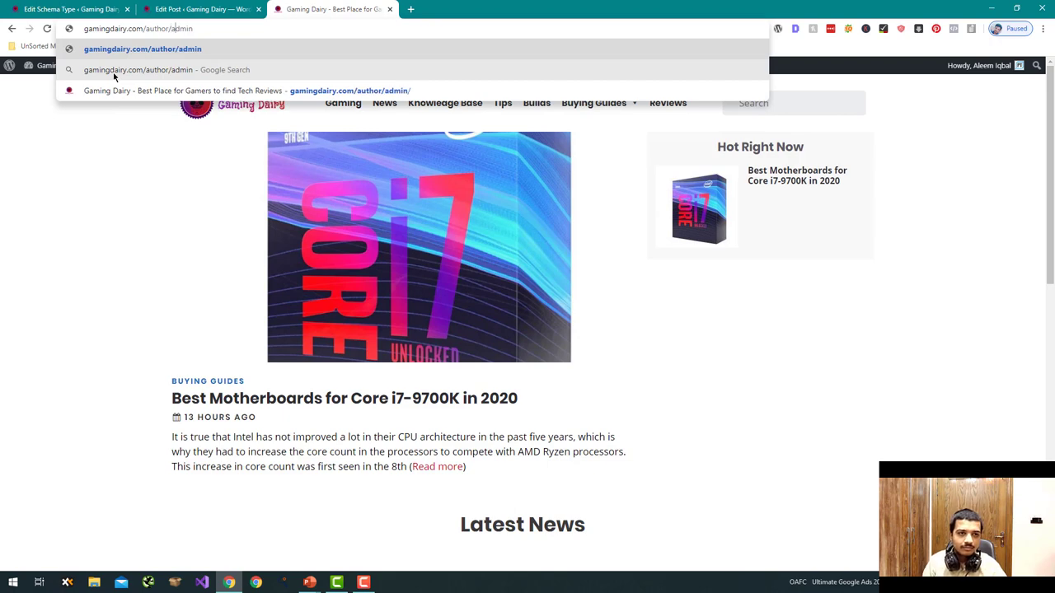
key("End")
type("/")
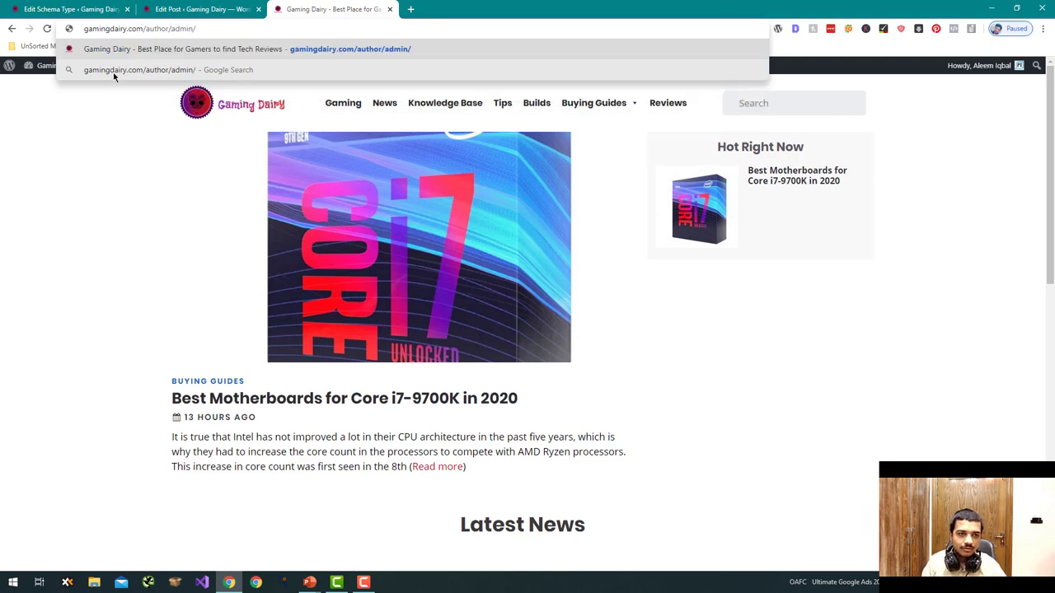
key("Escape")
left_click(136, 29)
type("gamingdairy.com/author/admin")
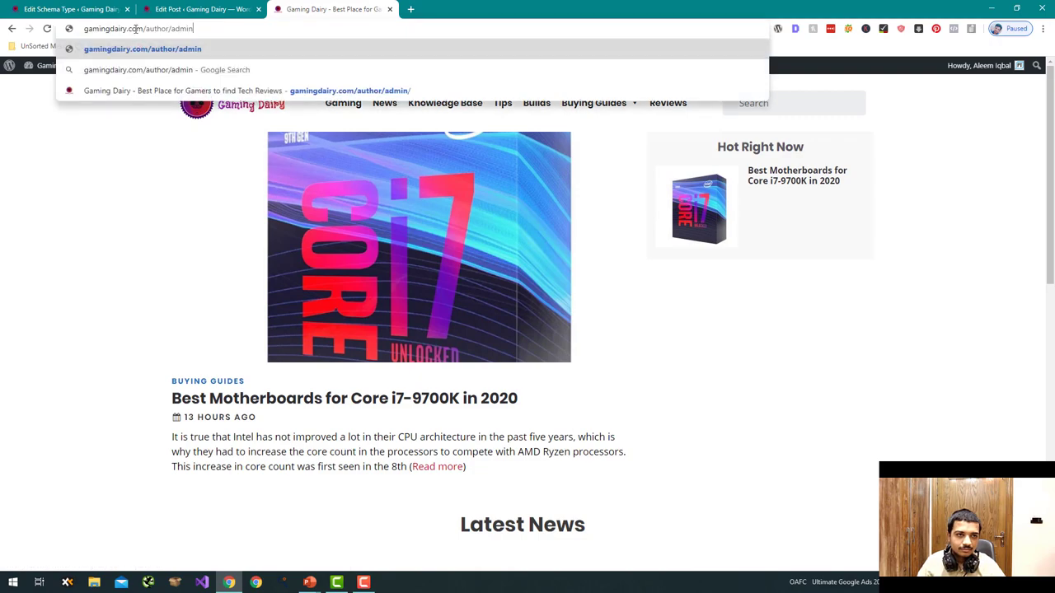
left_click(70, 10)
scroll(264, 353, "down", 3)
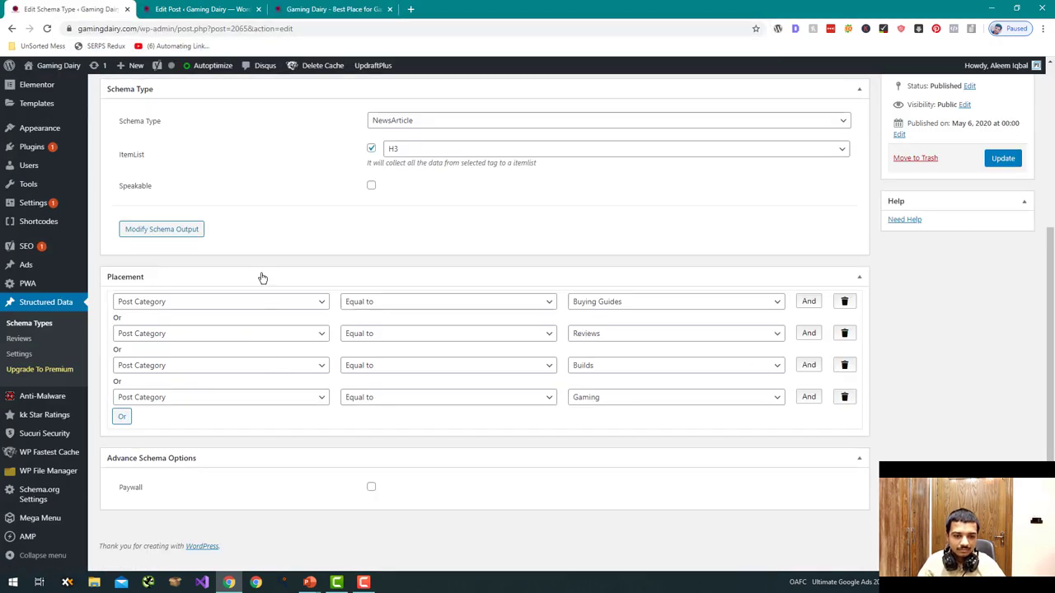
key("ctrl+Tab")
scroll(316, 285, "down", 5)
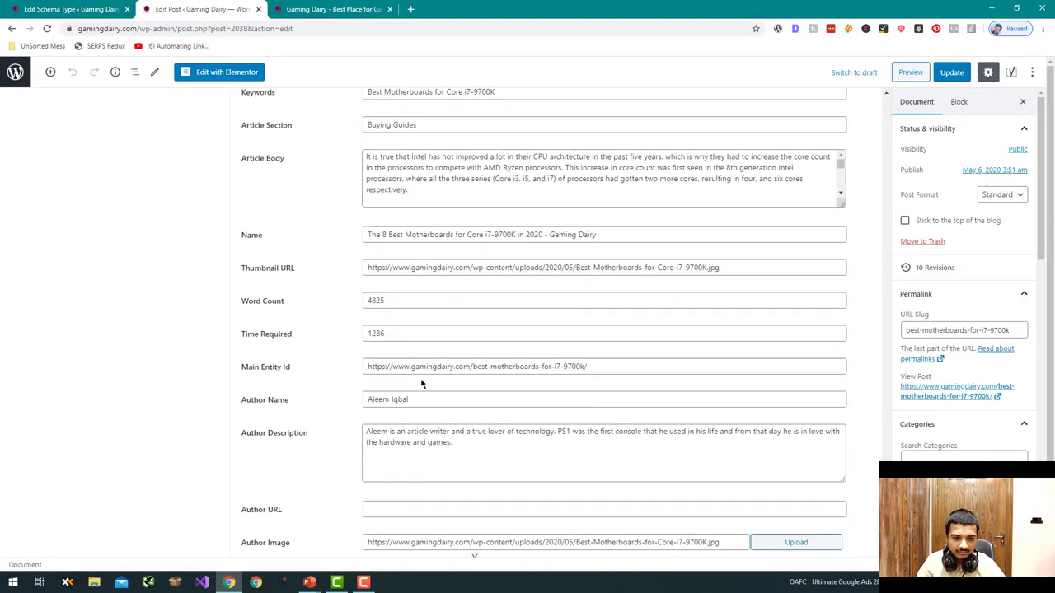
scroll(421, 383, "down", 3)
left_click(389, 238)
type("http://gamingdairy.com/author/admin")
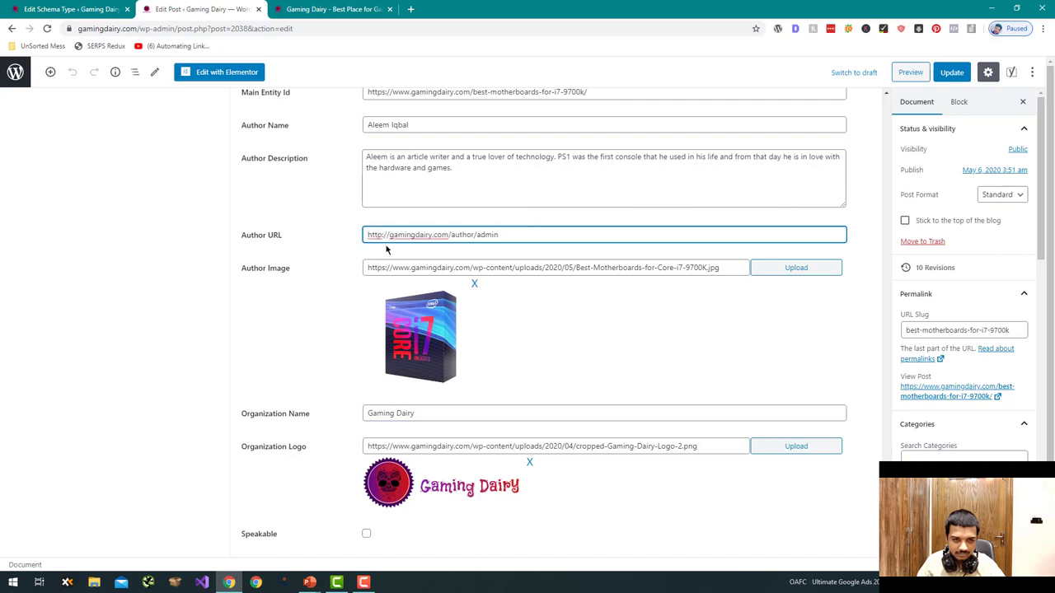
type("s://")
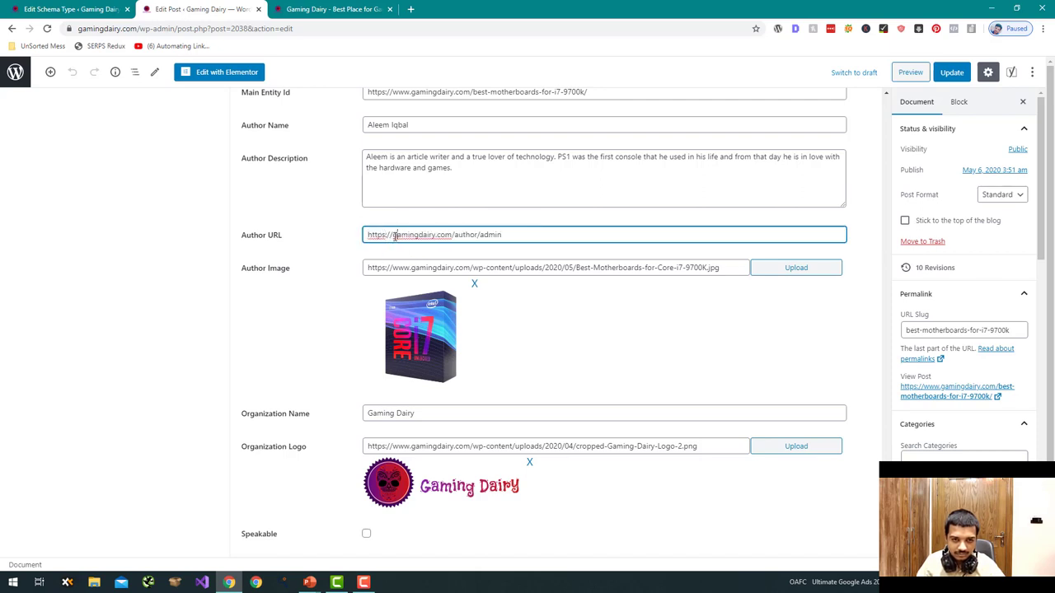
type("www.")
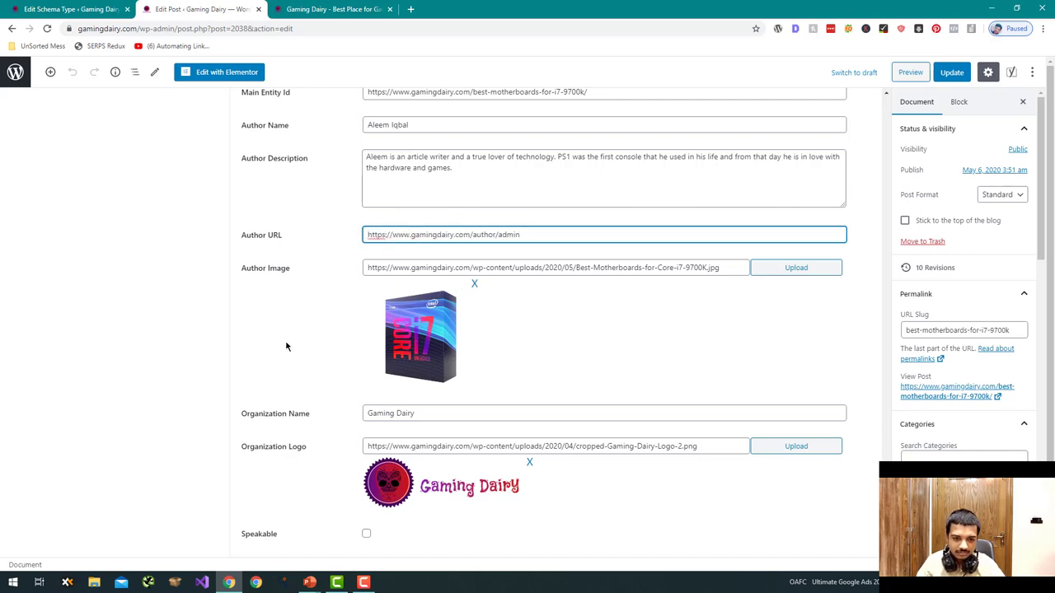
Update the motherboards post to save its edited schema fields
scroll(286, 346, "down", 1)
scroll(337, 371, "up", 10)
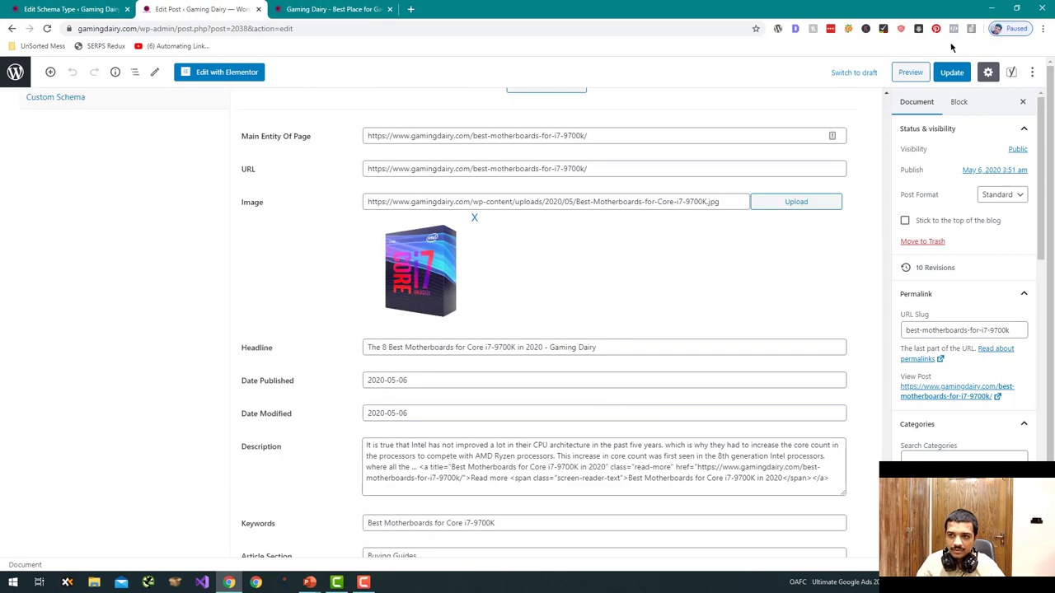
left_click(944, 73)
scroll(617, 106, "up", 10)
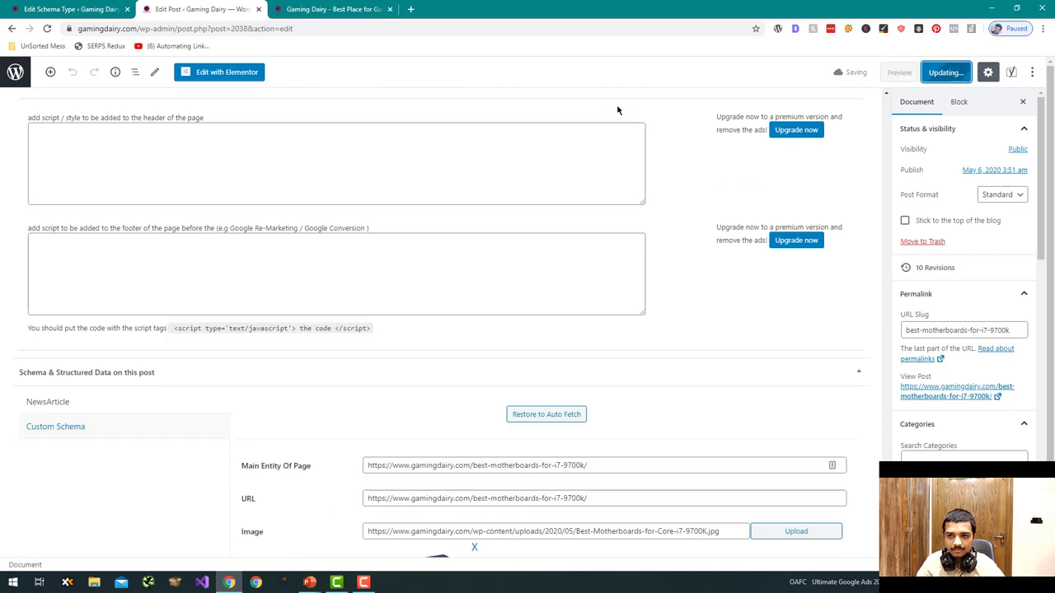
Clear the site's cache from the NewsArticle schema's edit page
left_click(65, 6)
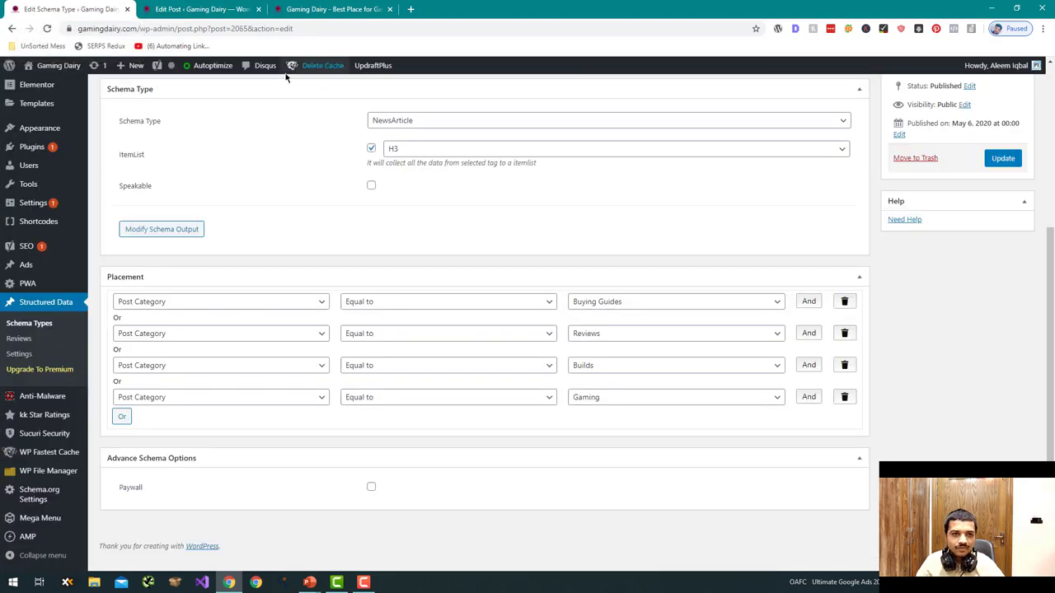
mouse_move(301, 65)
left_click(314, 100)
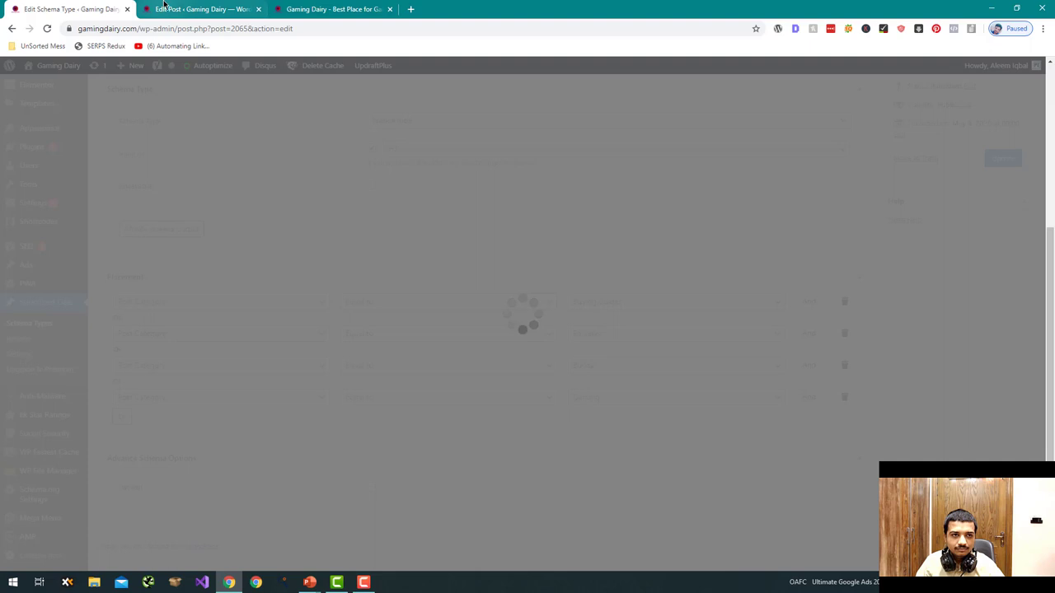
Open the published motherboards post from its permalink in a new browser tab and display its page source
left_click(165, 7)
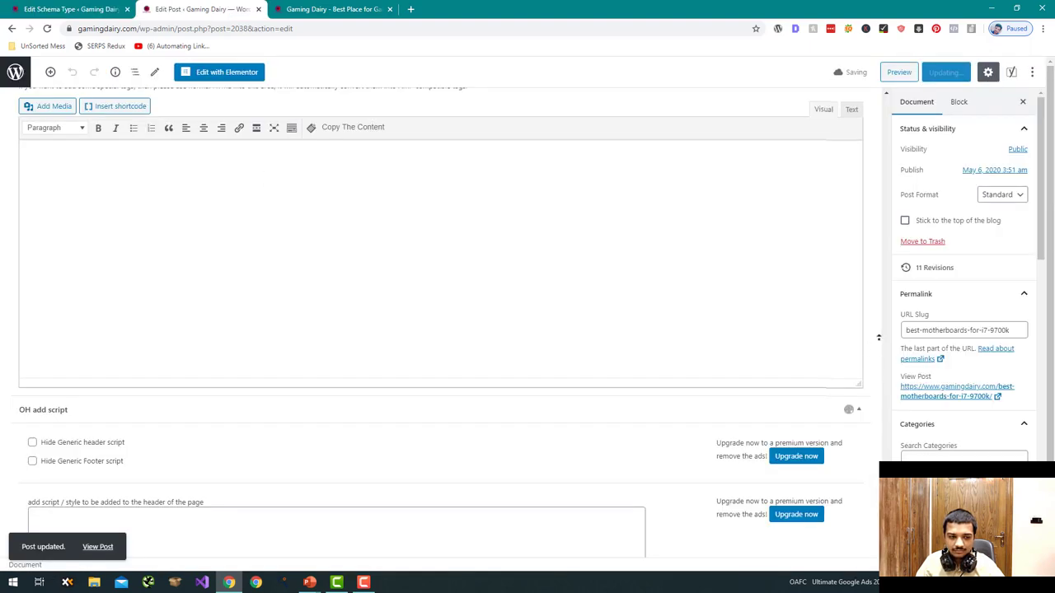
scroll(850, 169, "up", 5)
scroll(849, 169, "up", 20)
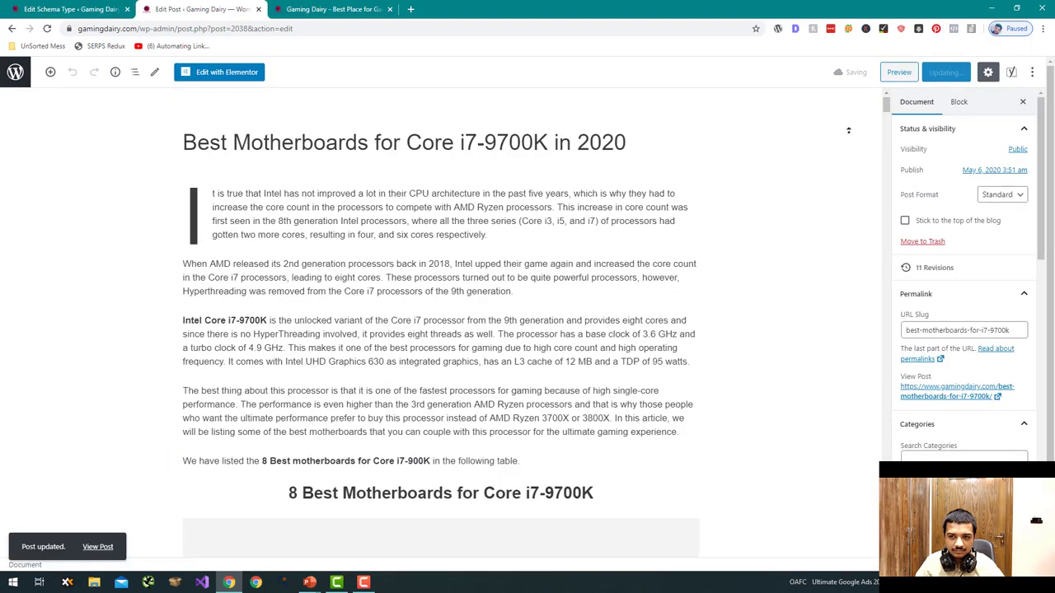
right_click(981, 391)
left_click(914, 396)
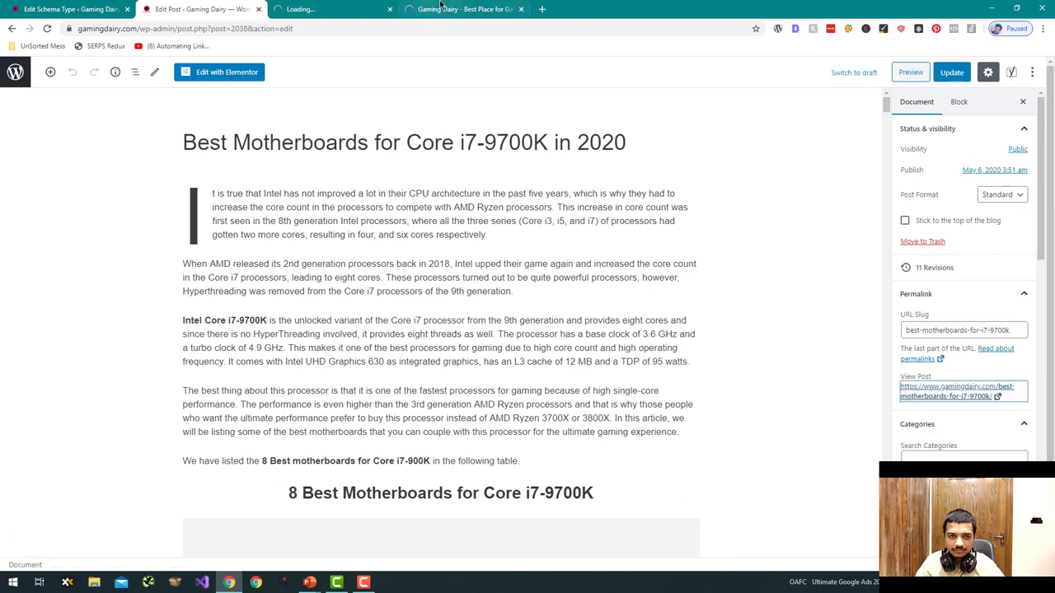
left_click(284, 9)
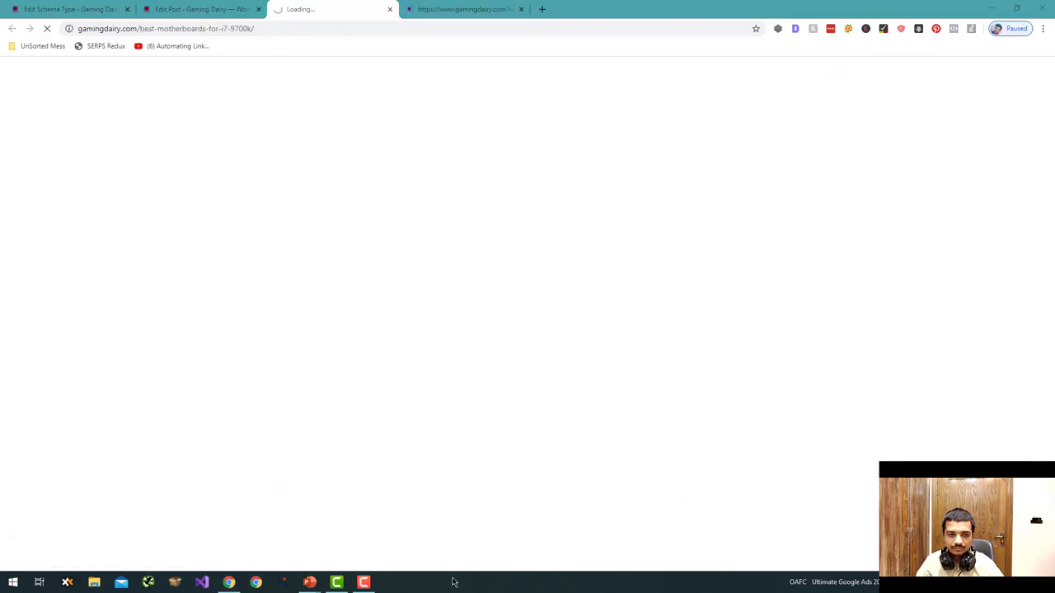
left_click(276, 29)
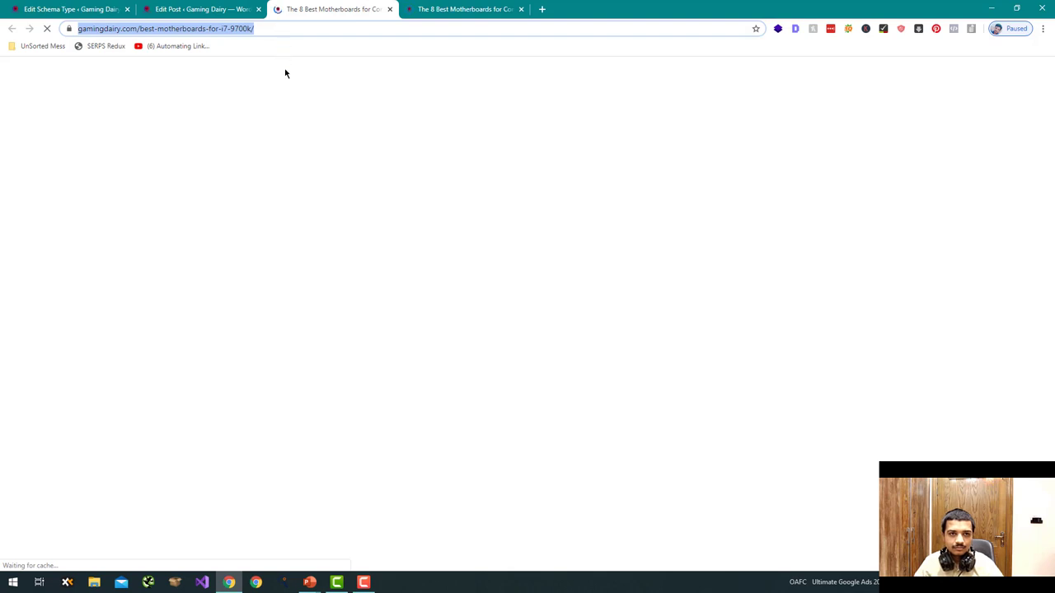
key("ctrl+u")
Add another schema type from the Structured Data list and choose ItemList as its type
key("ctrl+1")
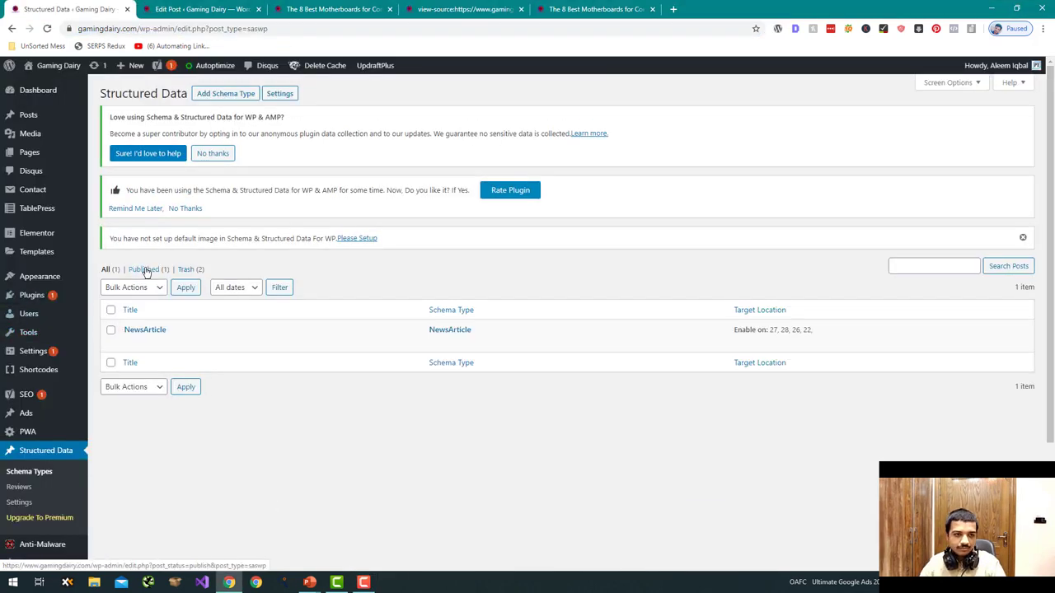
left_click(238, 93)
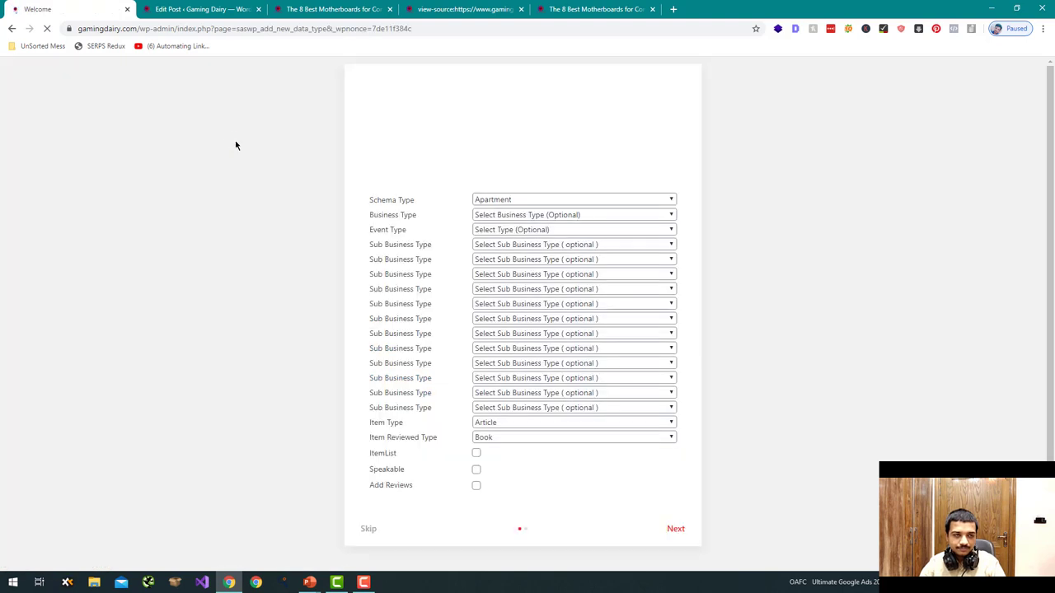
left_click(531, 347)
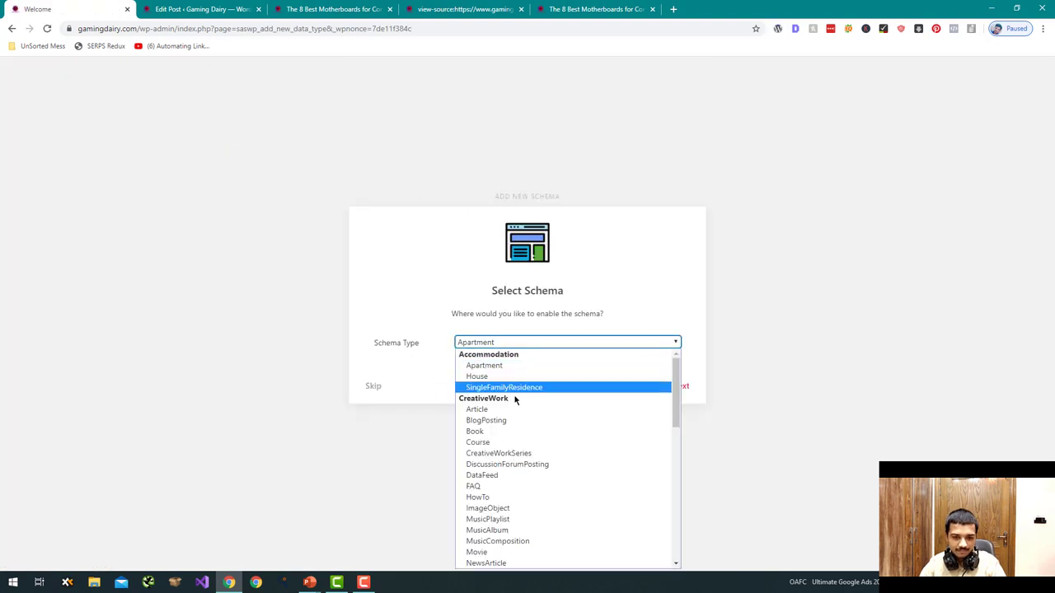
scroll(516, 419, "down", 3)
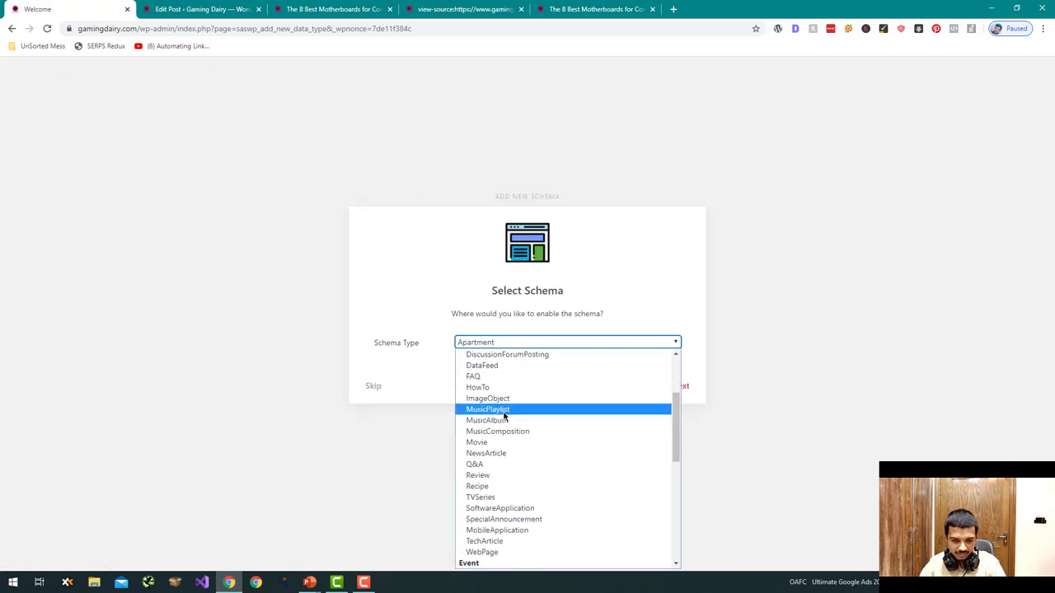
scroll(504, 417, "down", 3)
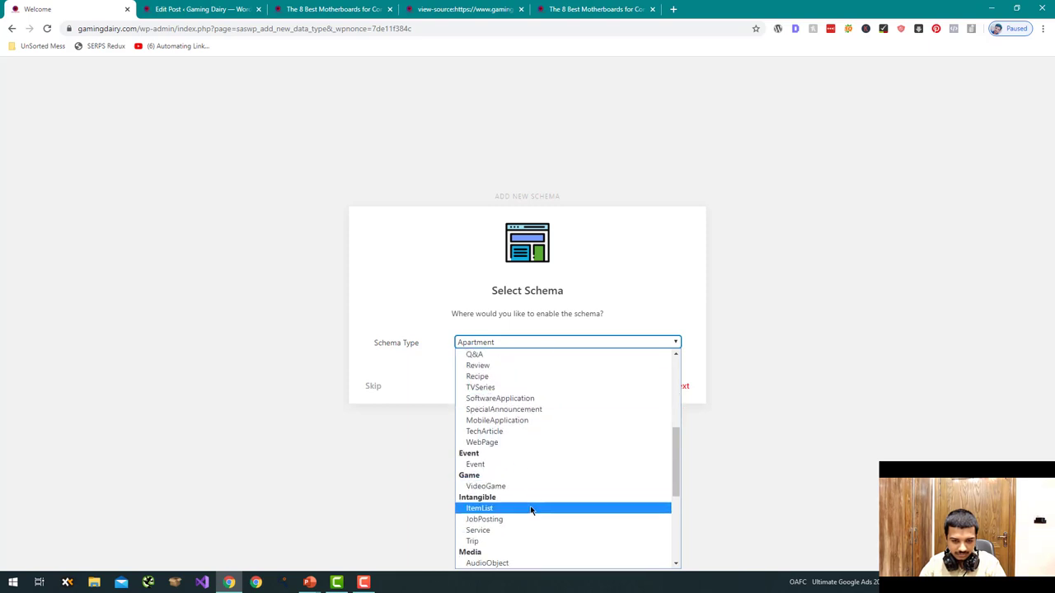
left_click(533, 506)
left_click(686, 386)
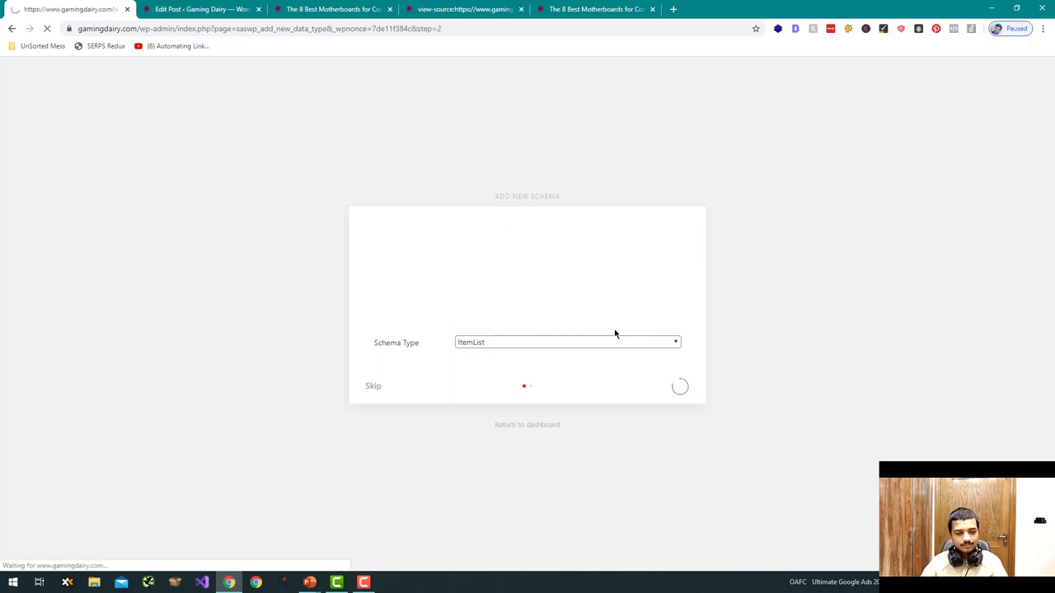
Complete the ItemList schema's setup with the placement Post Type equal to post and open its edit page
left_click(373, 393)
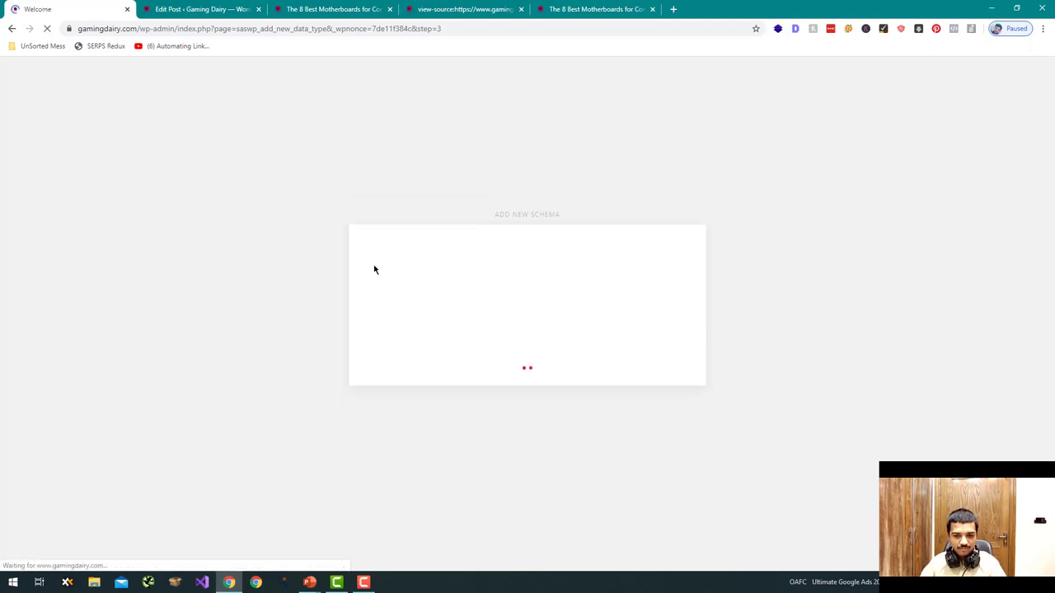
left_click(487, 356)
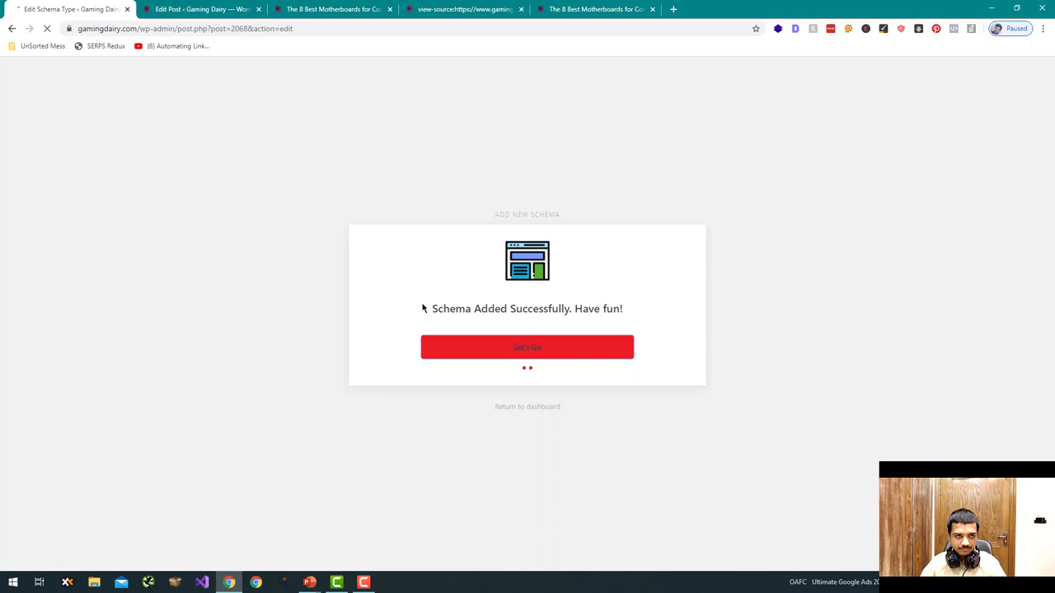
scroll(423, 305, "down", 2)
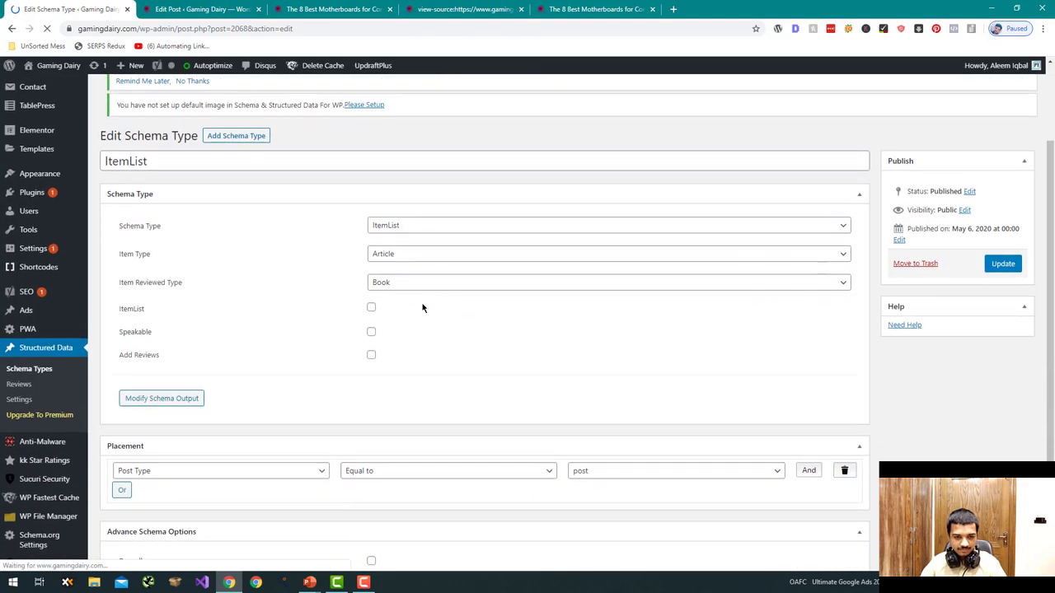
Set the ItemList schema's first placement rule to Post Category equal to Buying Guides
left_click(415, 255)
left_click(478, 256)
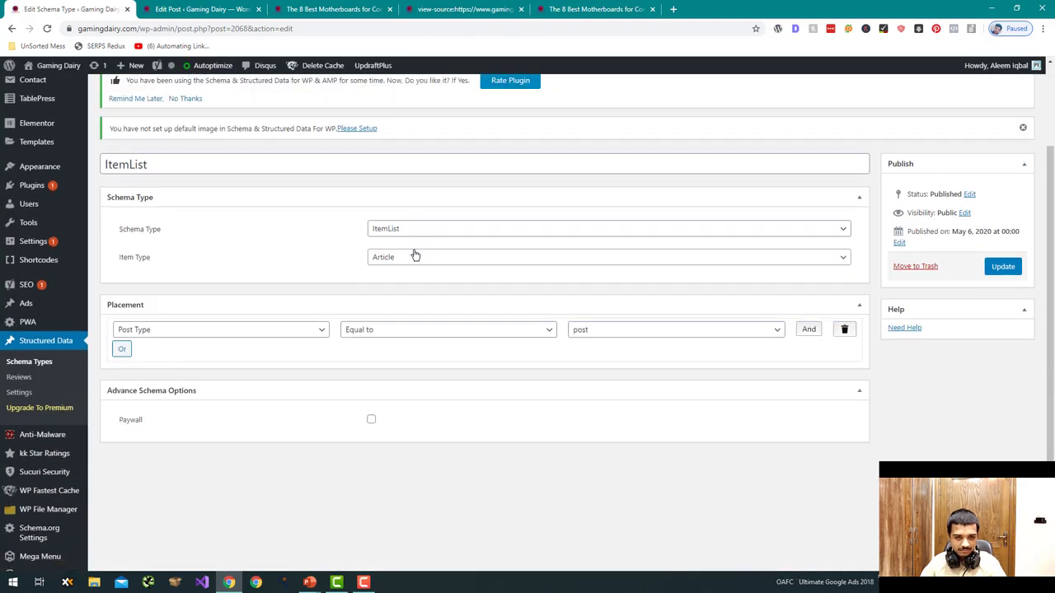
left_click(300, 331)
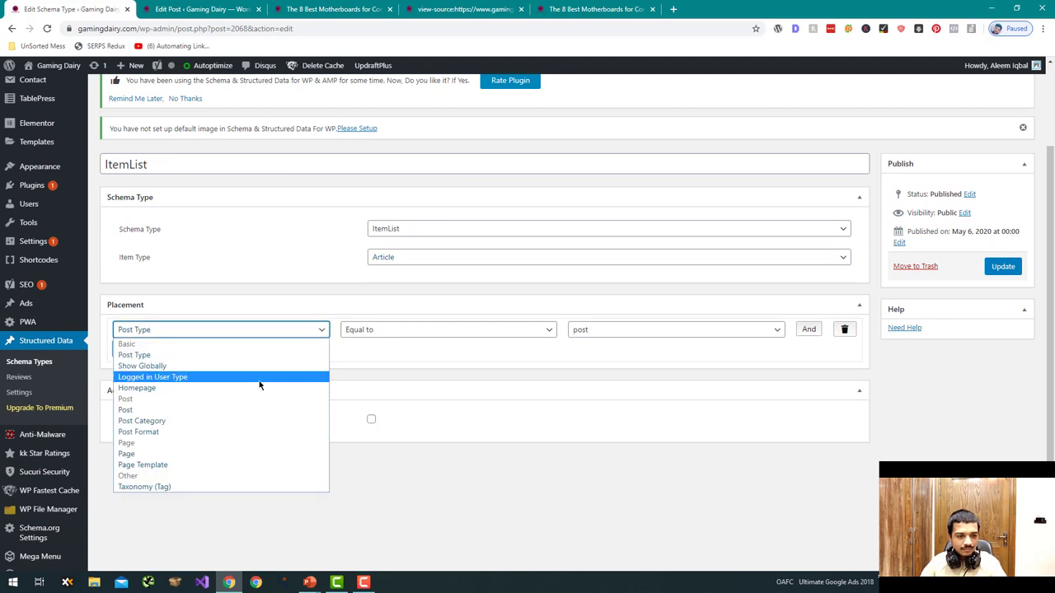
left_click(252, 421)
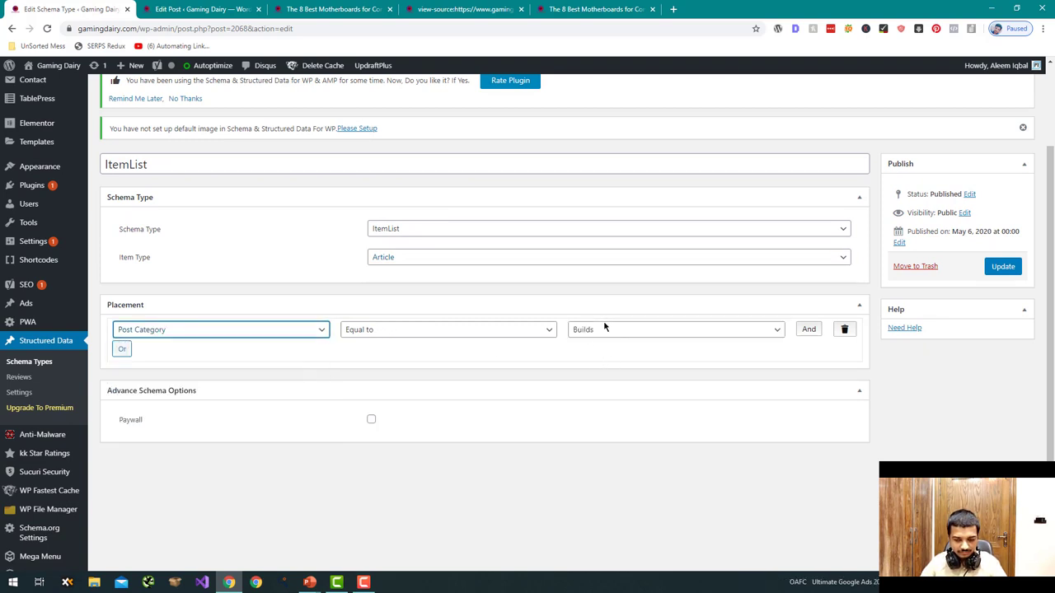
left_click(605, 330)
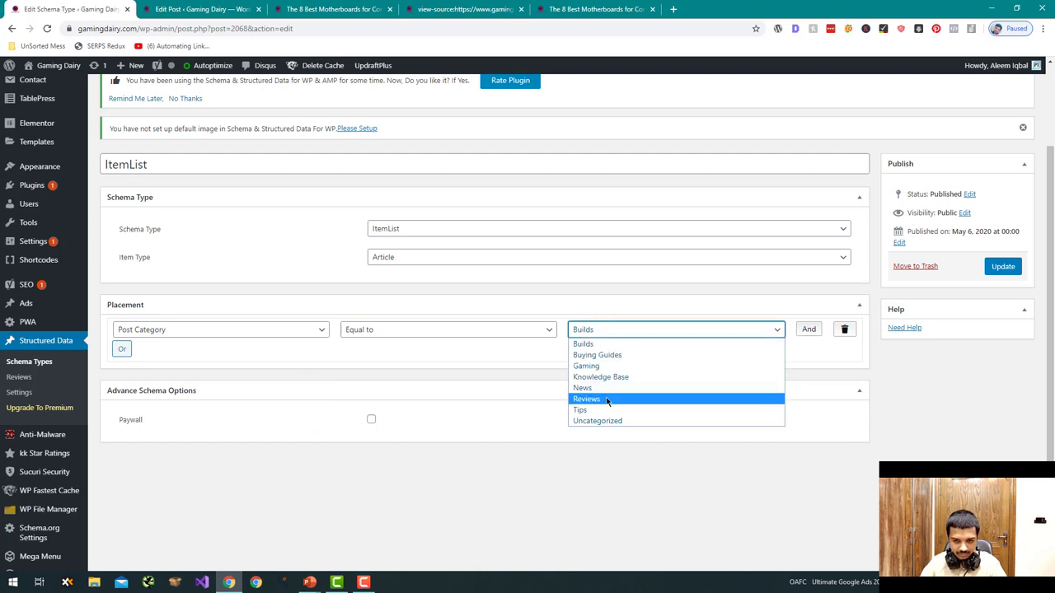
left_click(604, 355)
Add an alternative (Or) placement rule with Post Category equal to Builds
left_click(122, 349)
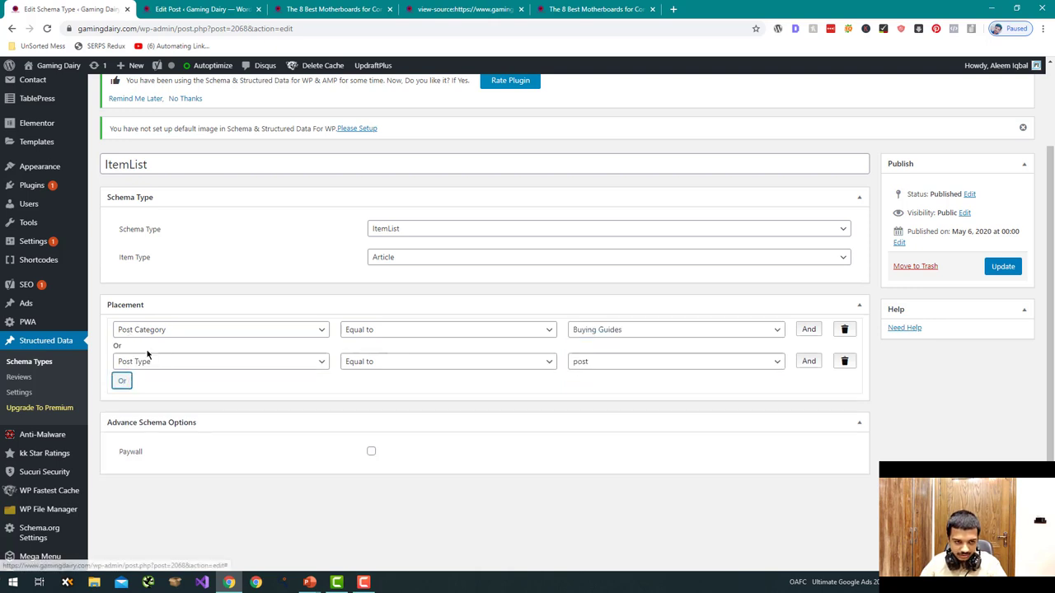
left_click(251, 362)
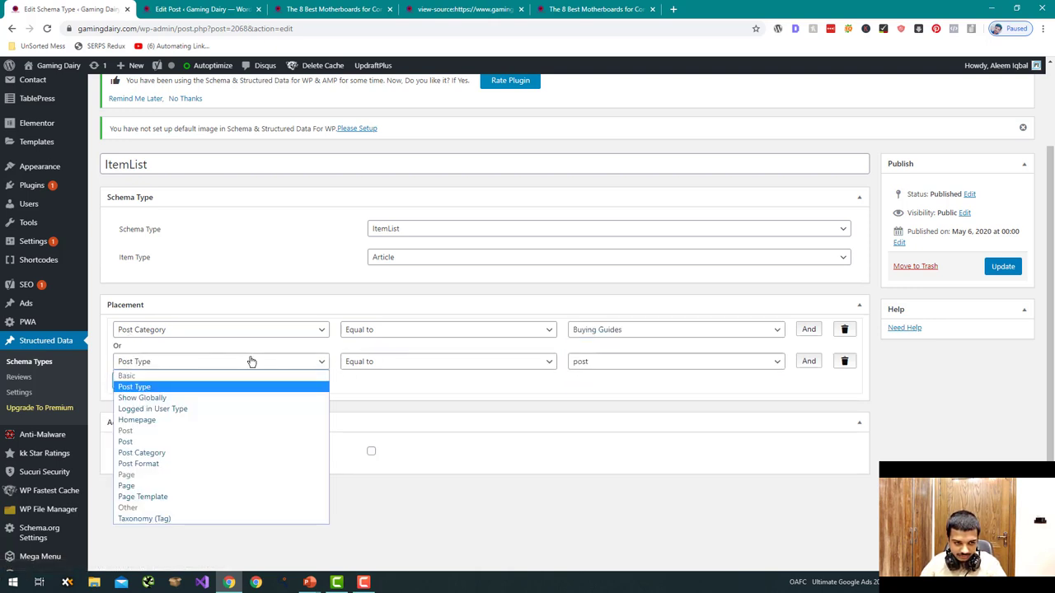
left_click(235, 453)
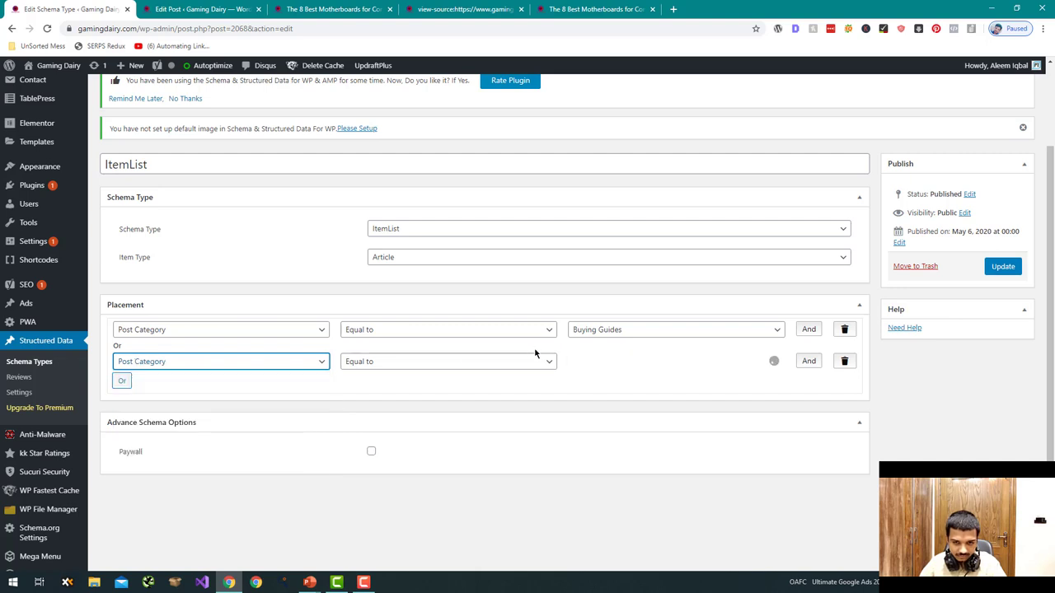
left_click(614, 367)
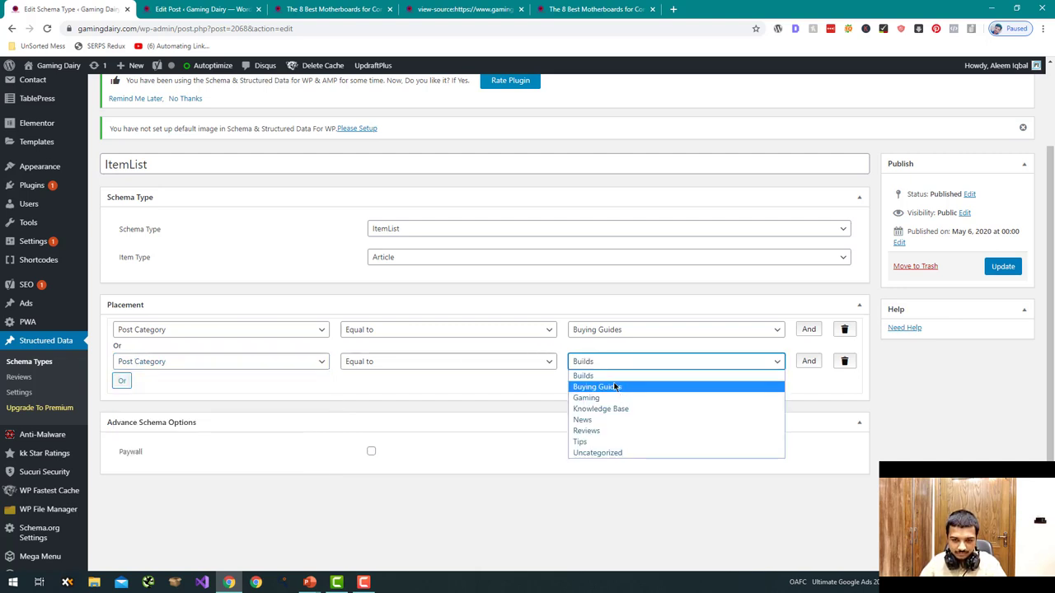
left_click(593, 373)
Add another Or placement rule with Post Category equal to Reviews
left_click(120, 381)
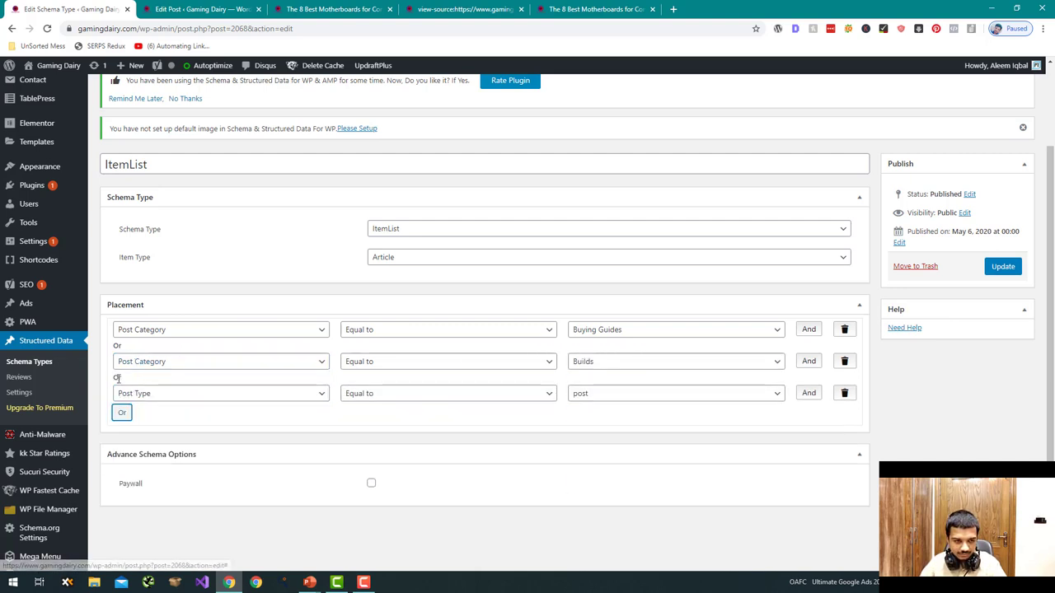
left_click(224, 393)
left_click(247, 485)
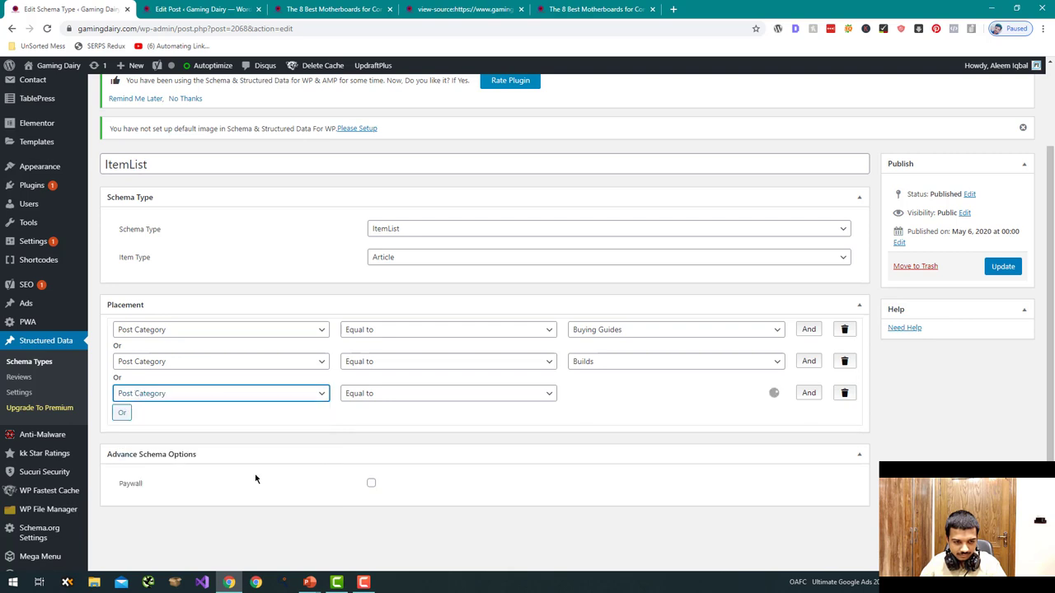
left_click(588, 395)
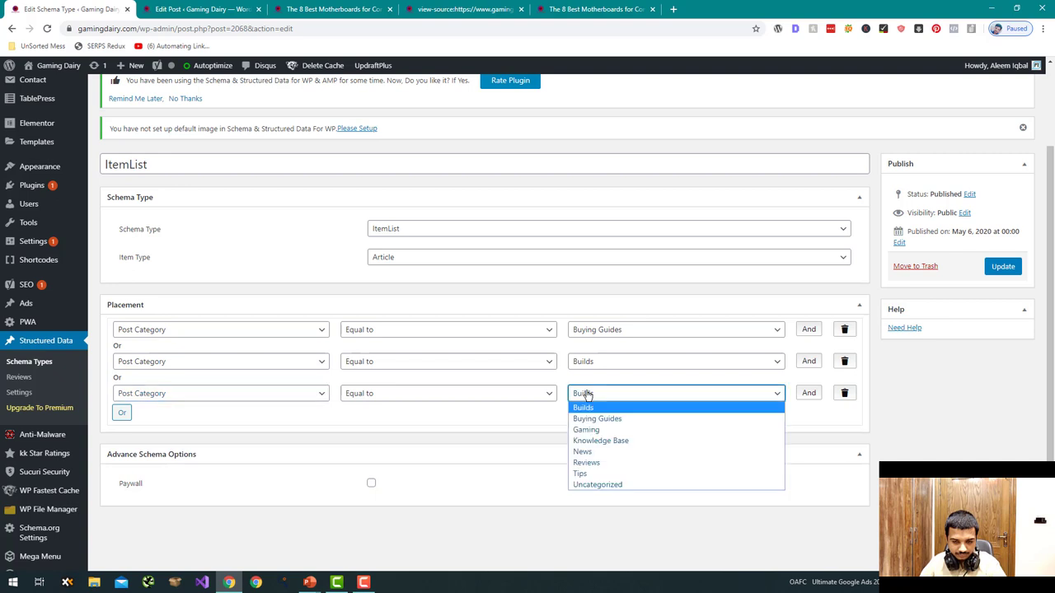
left_click(607, 463)
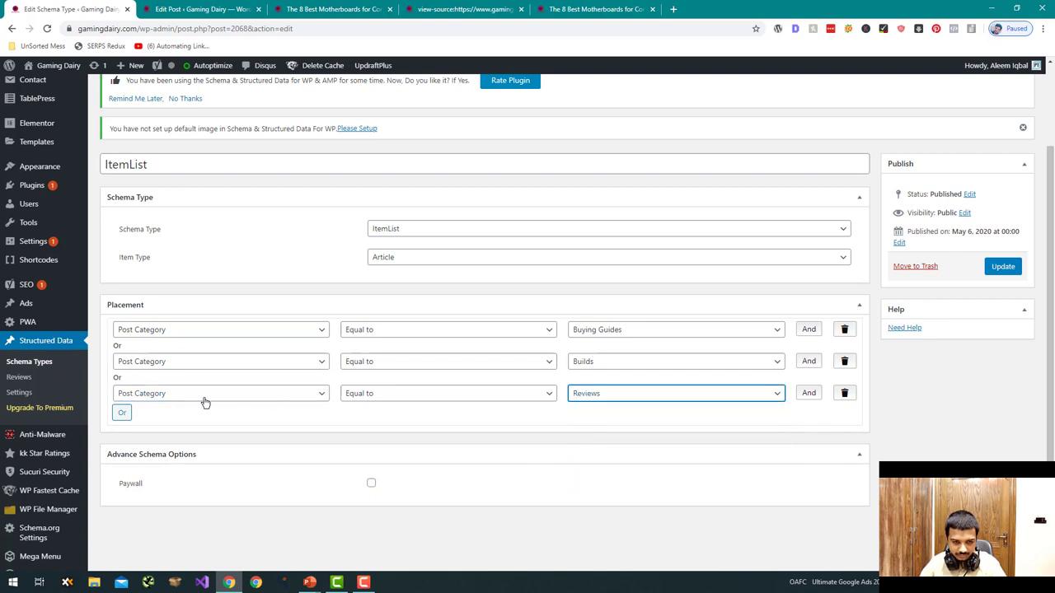
Add a fourth Or placement rule with Post Category equal to Gaming and update the ItemList schema
left_click(122, 413)
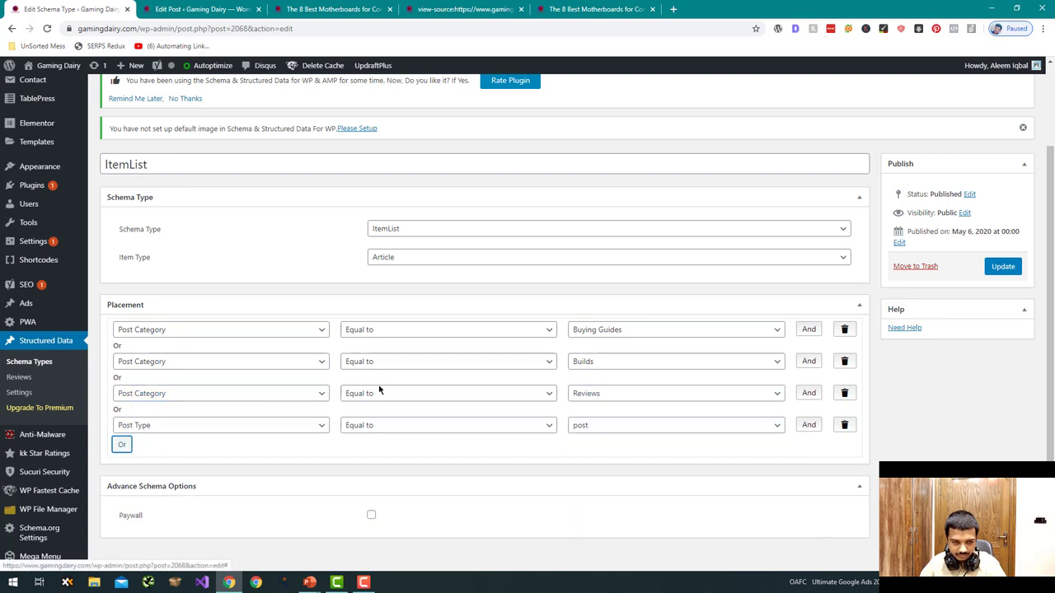
left_click(275, 427)
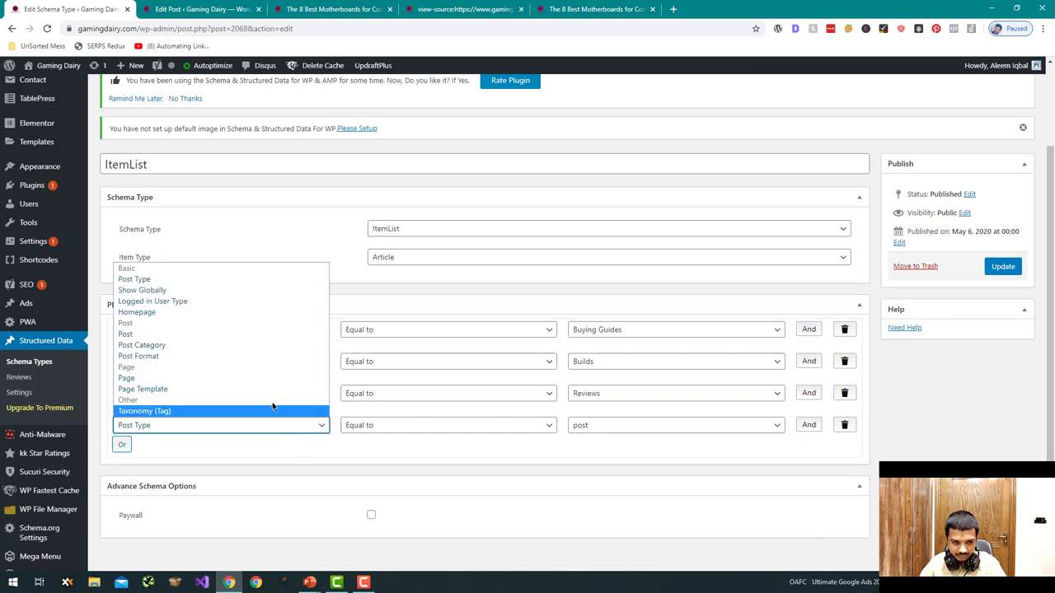
left_click(285, 345)
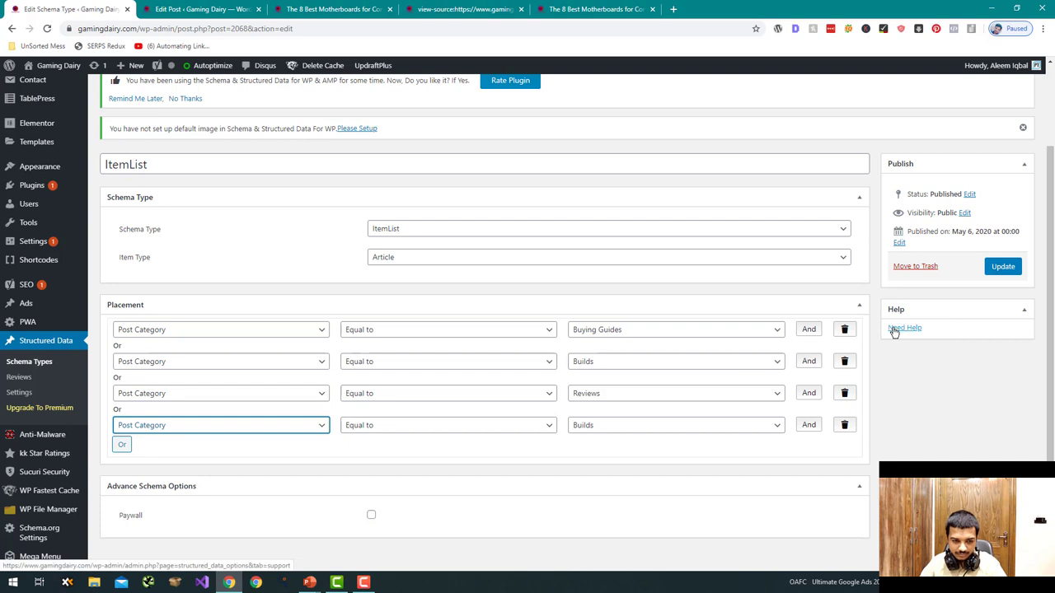
left_click(722, 429)
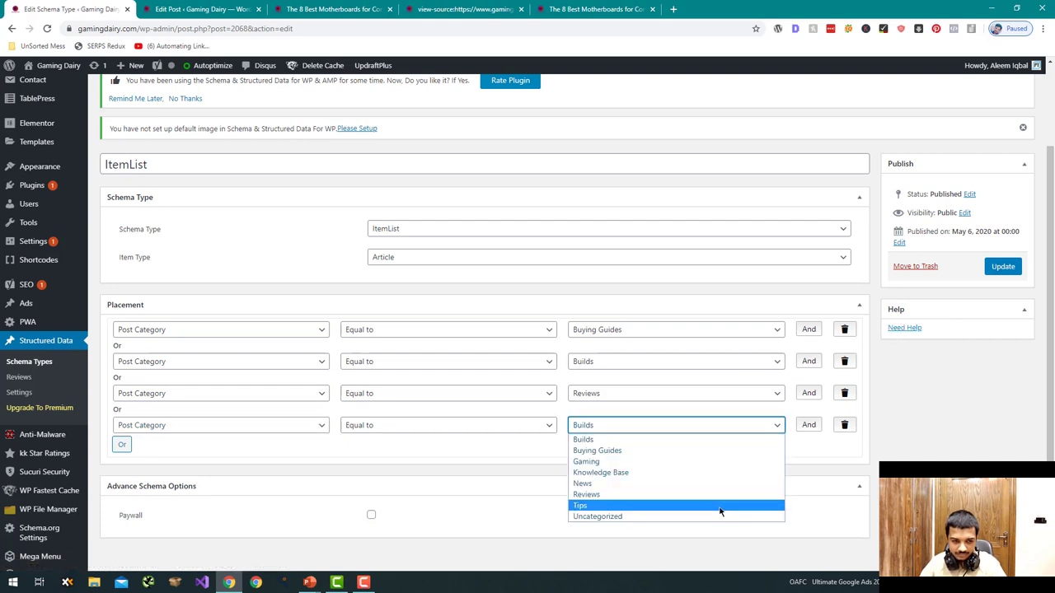
left_click(701, 461)
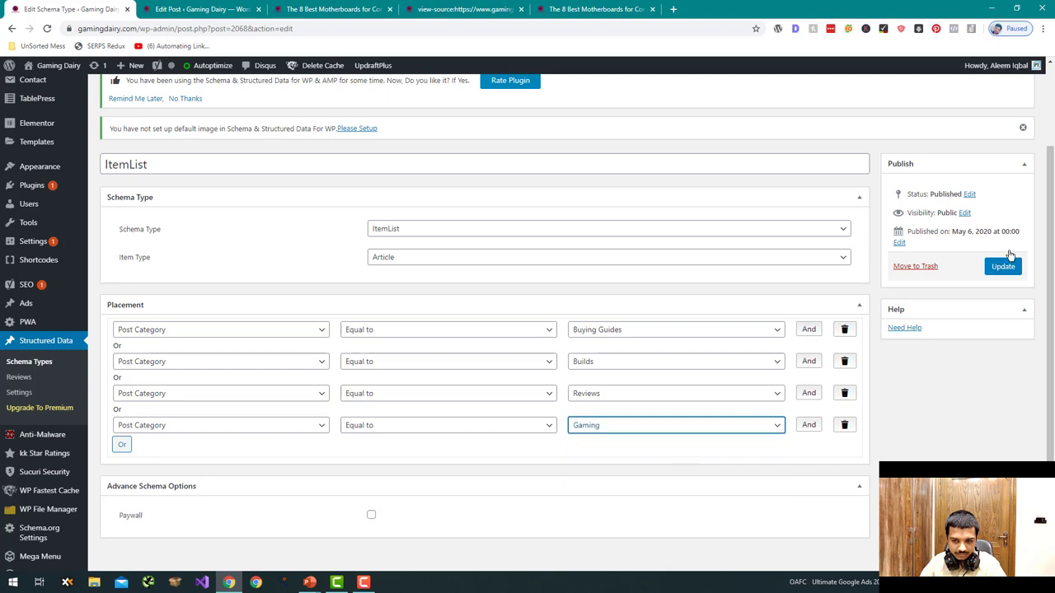
left_click(1007, 268)
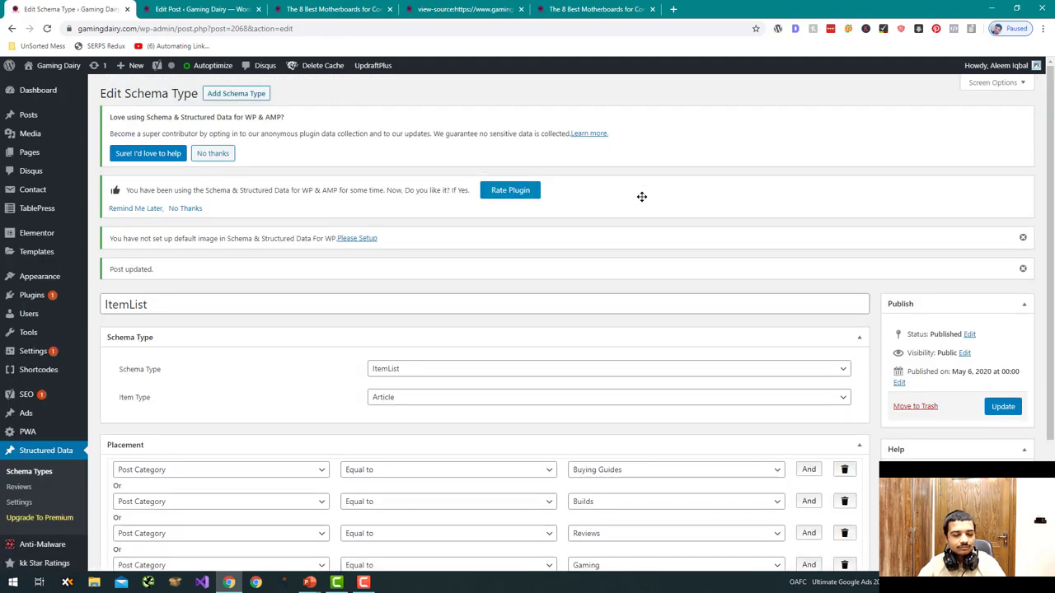
Delete the Autoptimize cache, plus the site's page cache together with the minified CSS/JS
mouse_move(212, 65)
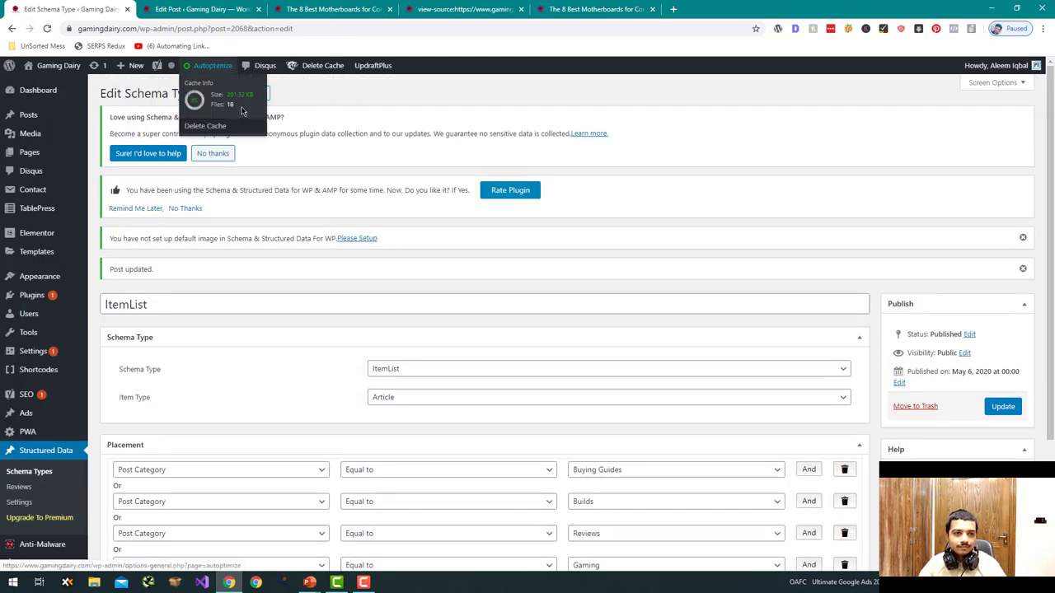
left_click(215, 127)
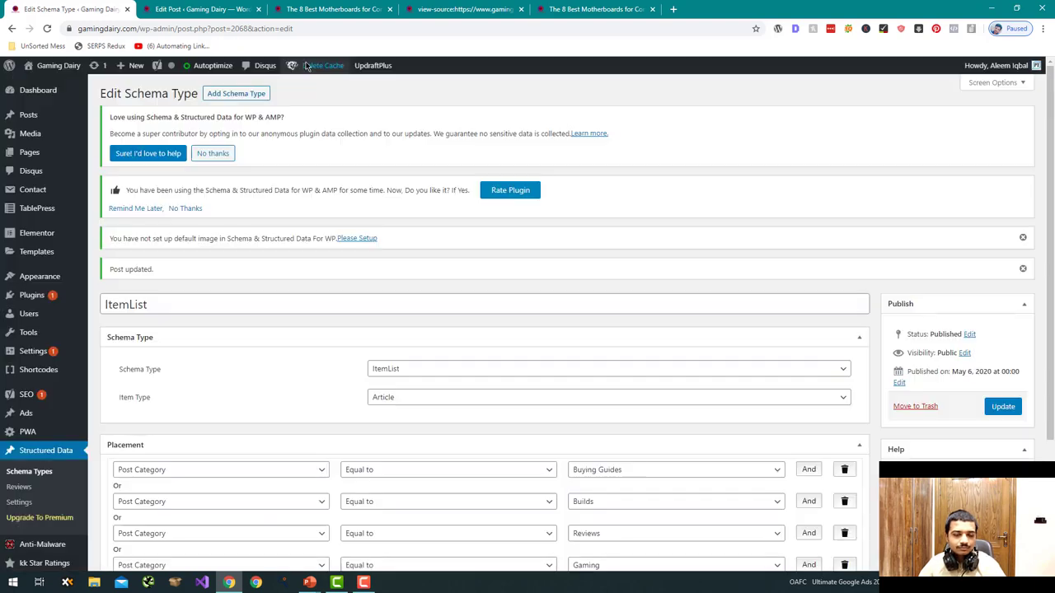
mouse_move(309, 69)
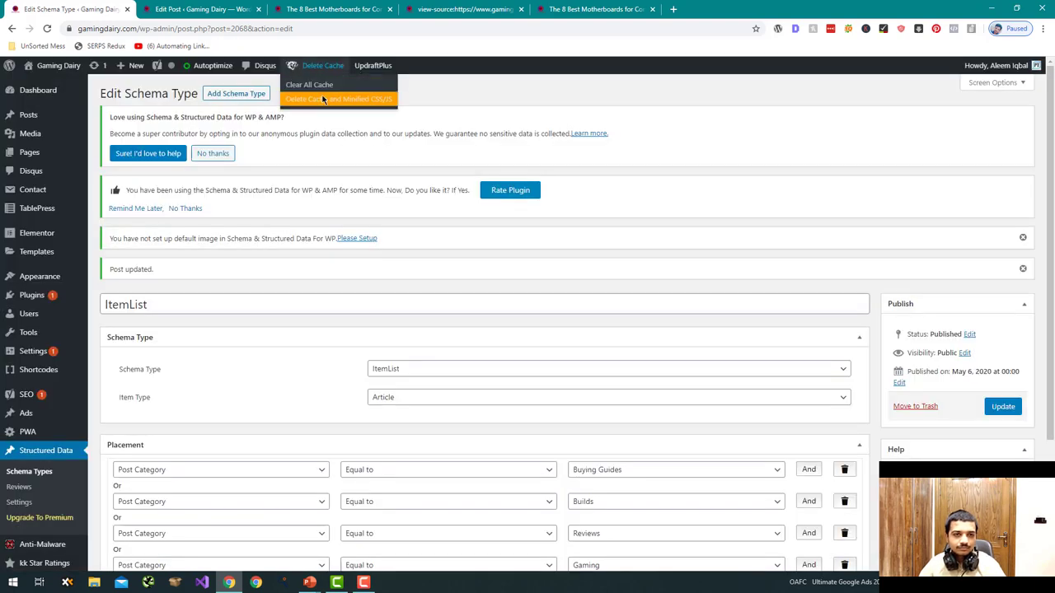
left_click(330, 96)
Copy the published i7-9700K motherboards post's URL and test it in Google's Structured Data Testing Tool in a new browser tab
left_click(326, 13)
left_click(330, 28)
key("ctrl+c")
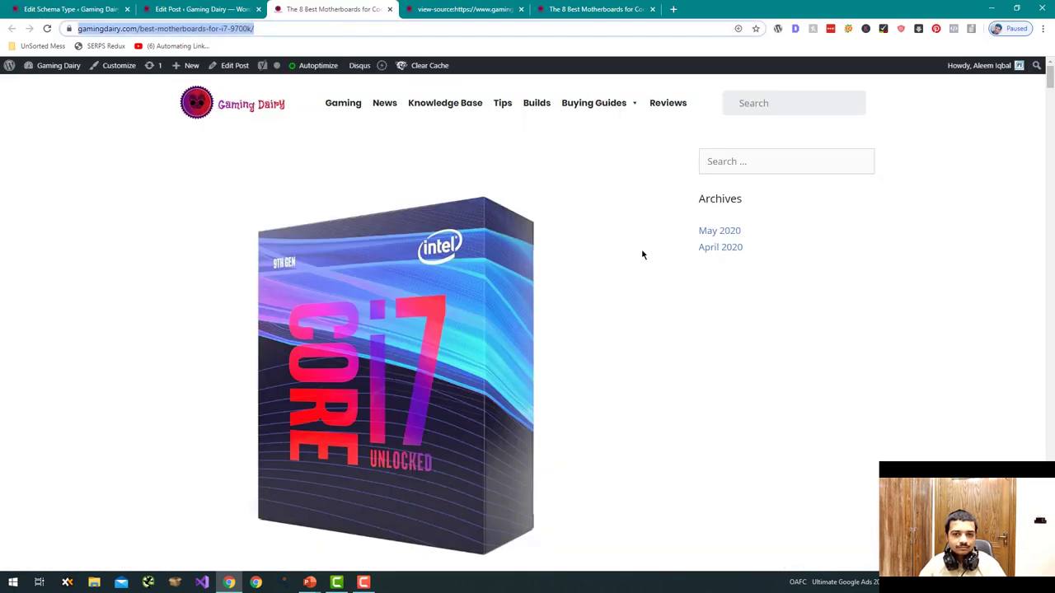
key("ctrl+t")
type("sea")
key("Return")
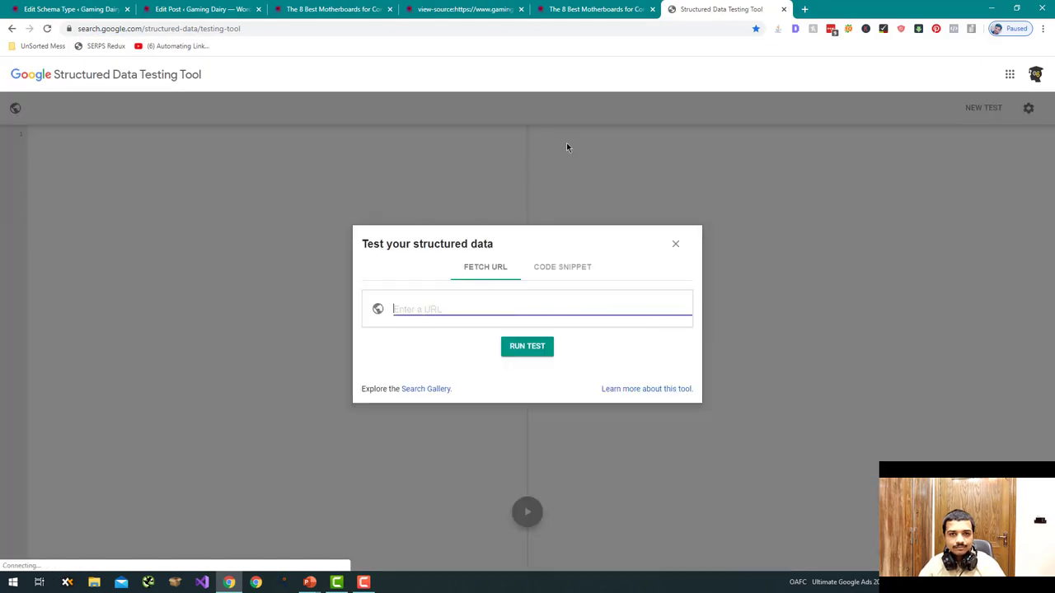
key("ctrl+v")
left_click(540, 346)
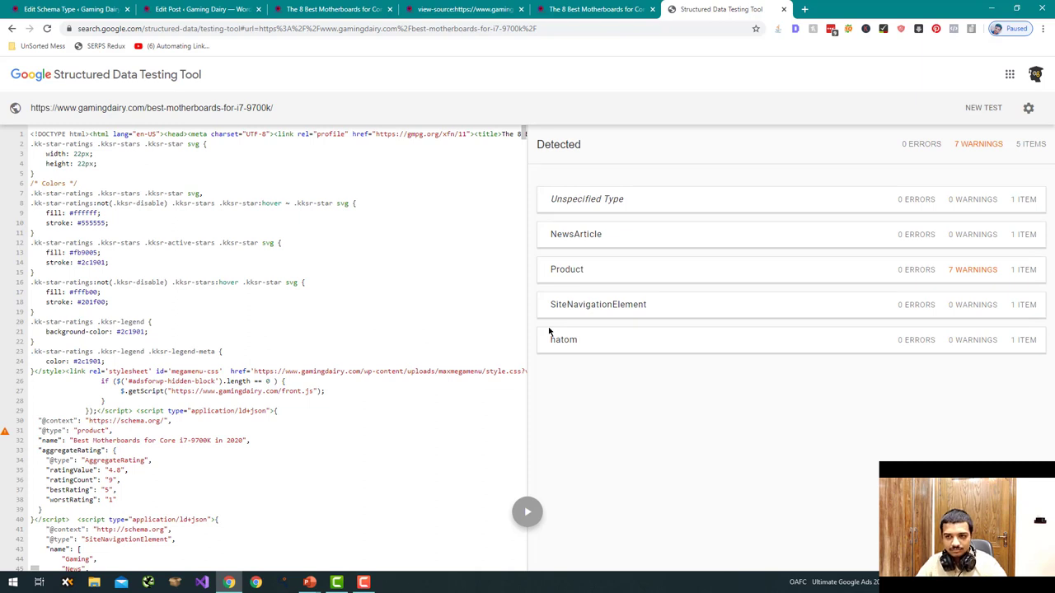
Examine the aggregateRating and image entries of the detected Unspecified Type item, then return to the list of detected items
left_click(569, 199)
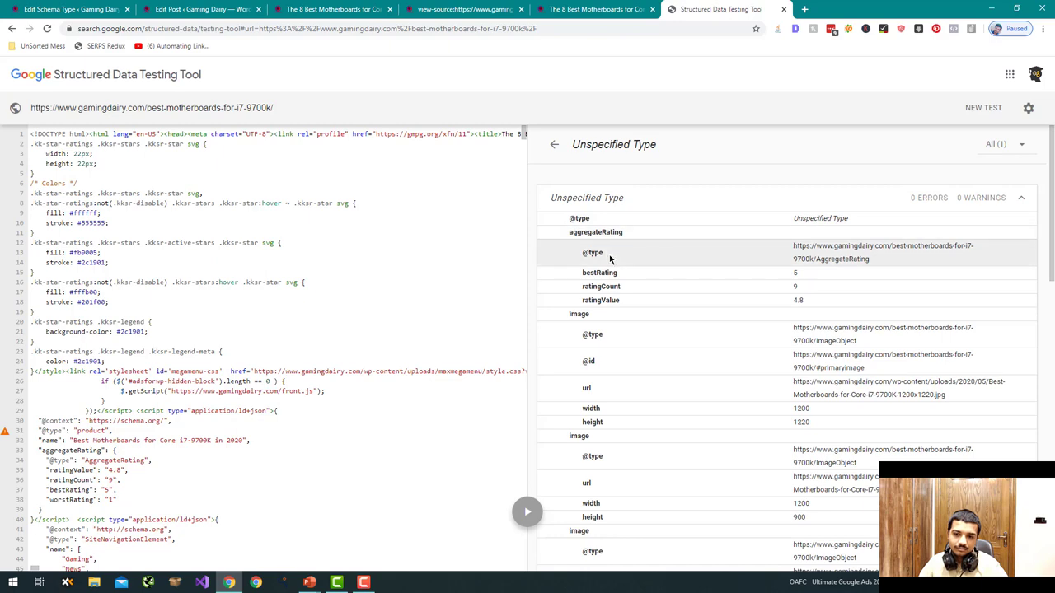
scroll(643, 318, "down", 3)
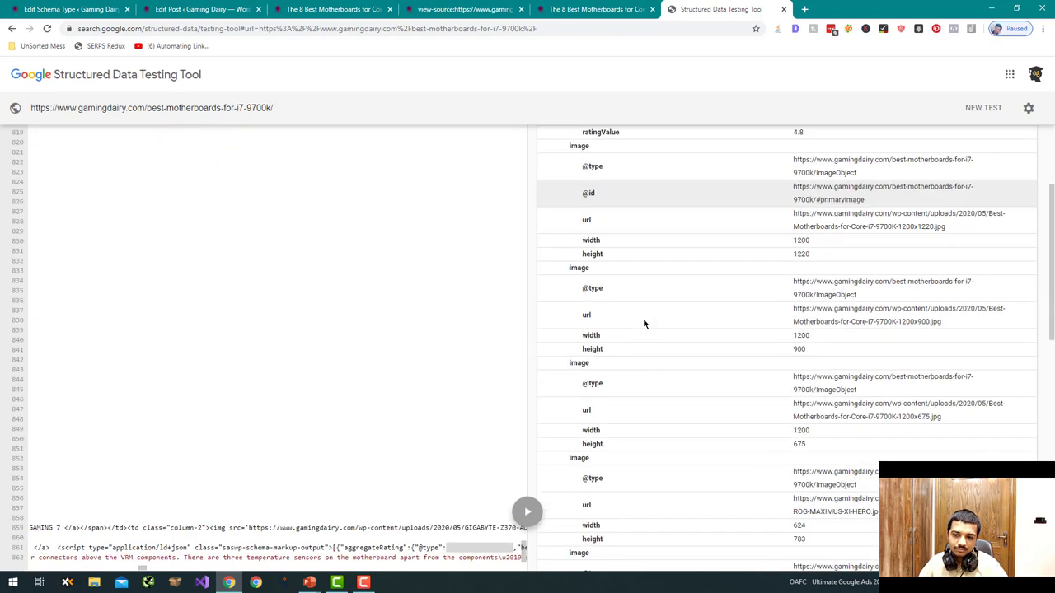
scroll(644, 324, "down", 8)
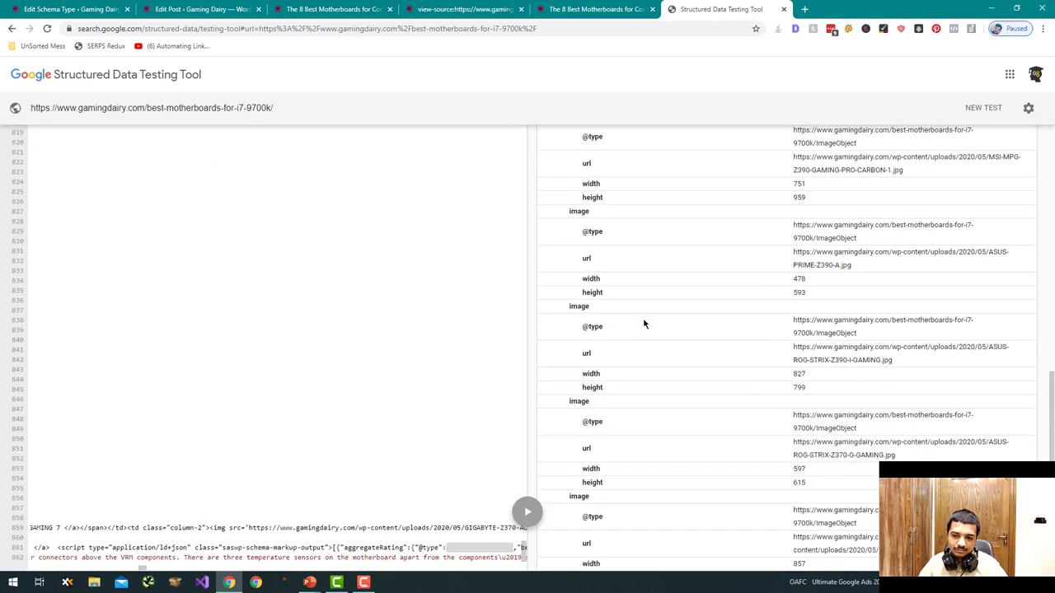
scroll(644, 323, "up", 10)
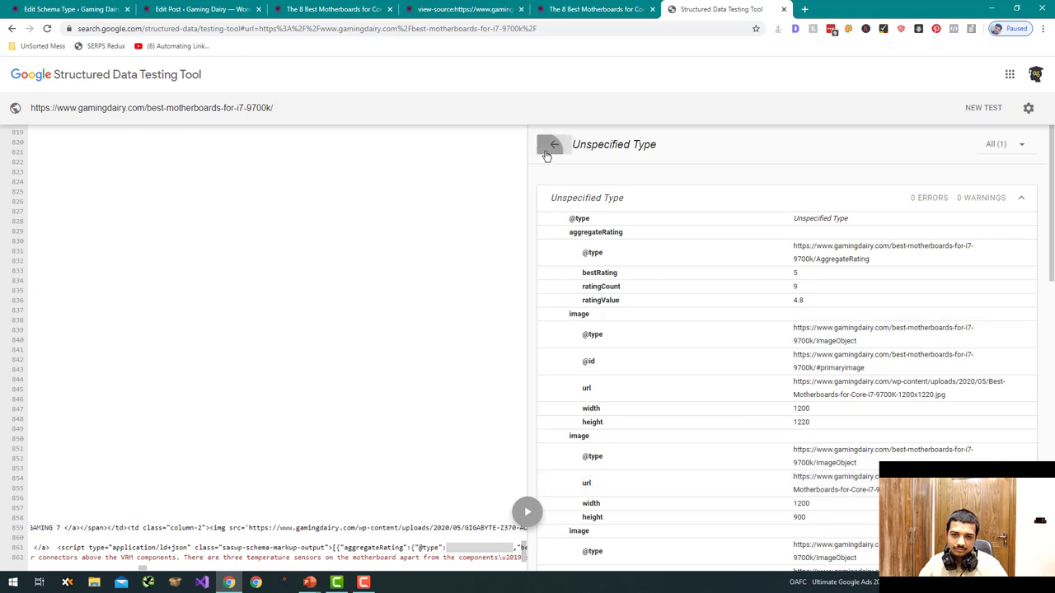
left_click(551, 146)
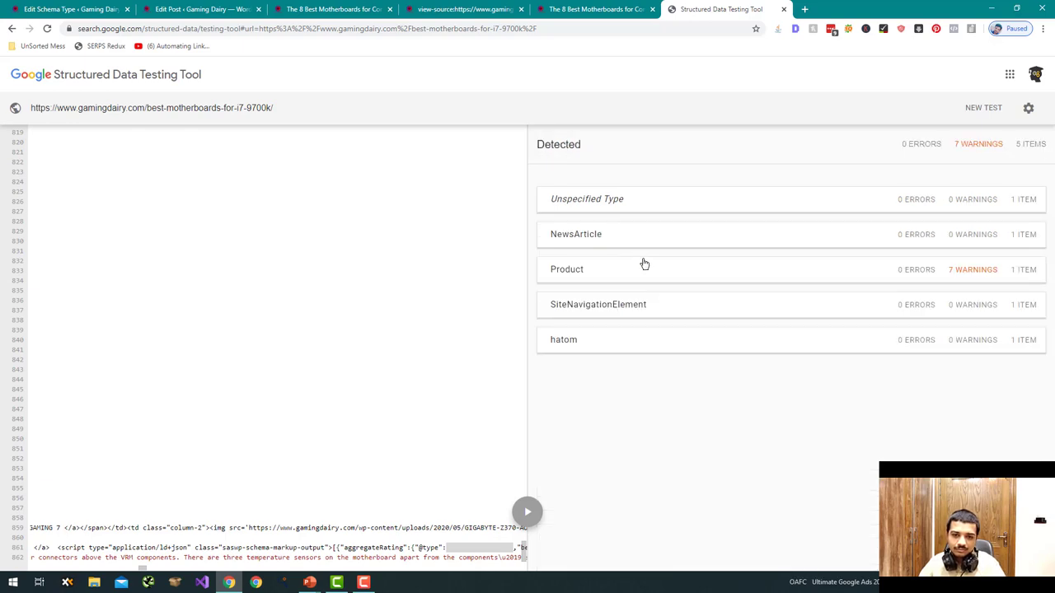
Examine the detected NewsArticle item's article, author and publisher fields, return to the detected items, and bring its schema code into view
left_click(657, 248)
scroll(660, 297, "down", 10)
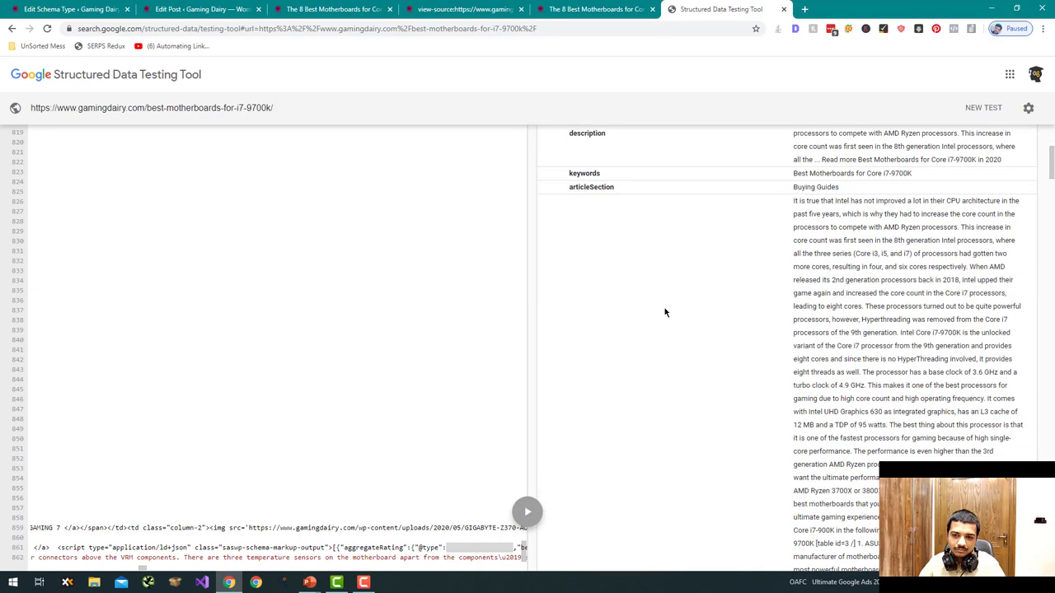
scroll(665, 311, "down", 10)
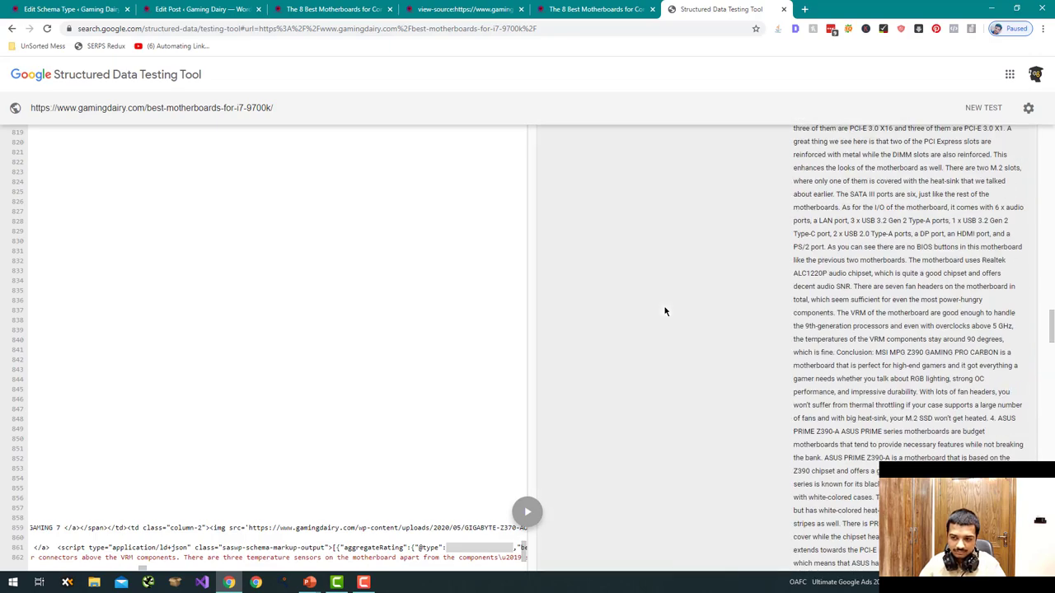
scroll(668, 309, "down", 10)
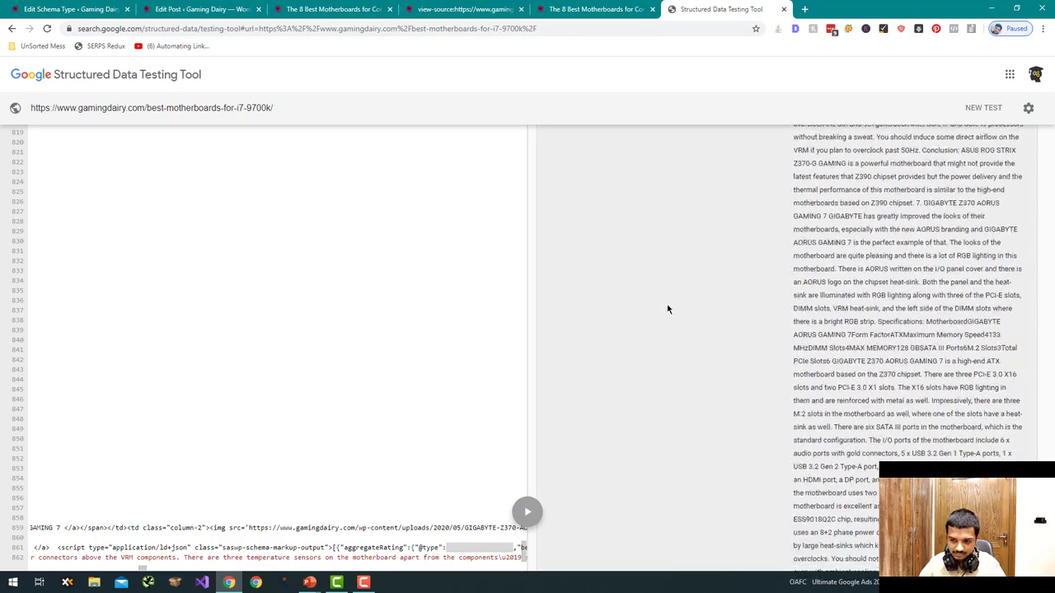
scroll(688, 320, "down", 3)
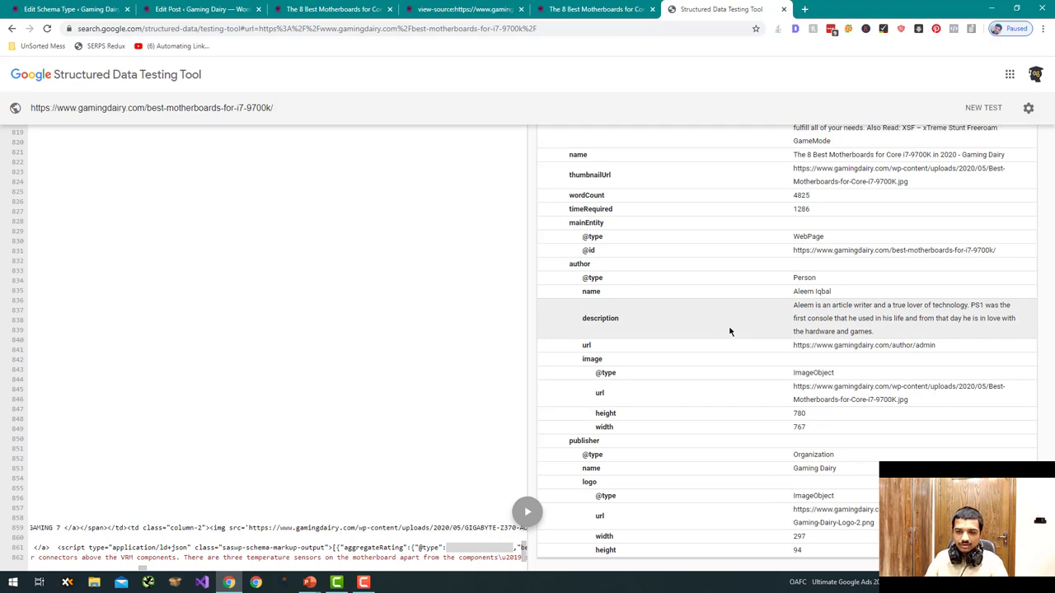
scroll(794, 275, "up", 9)
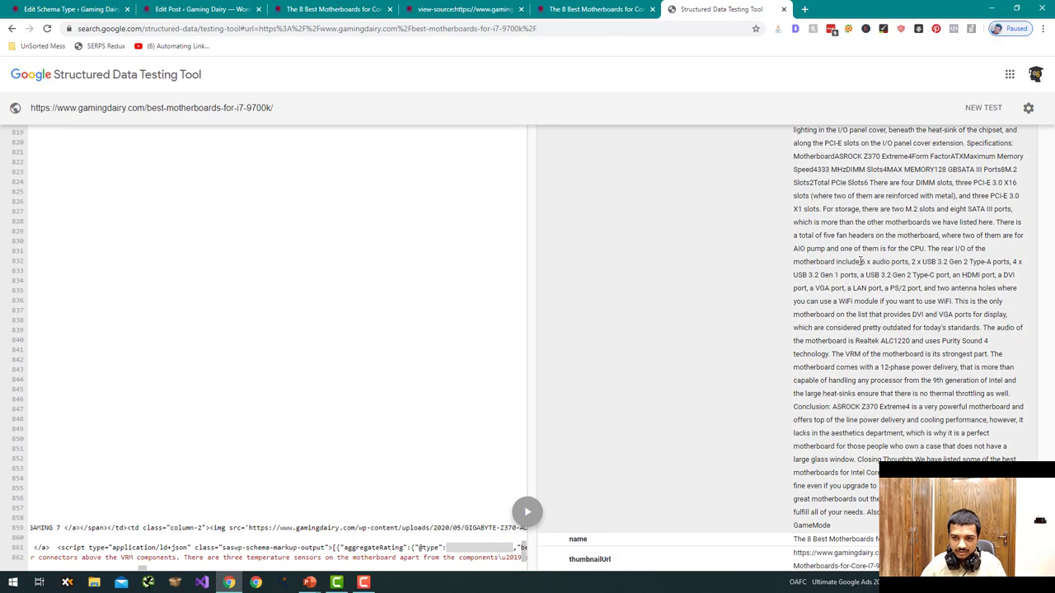
scroll(929, 300, "down", 6)
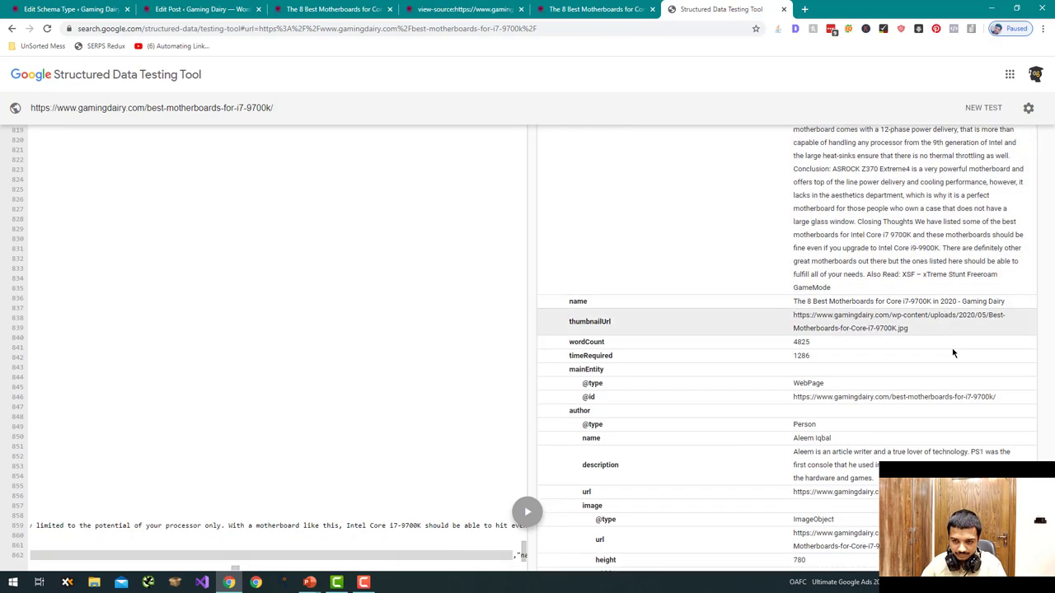
scroll(953, 353, "down", 4)
scroll(897, 304, "up", 12)
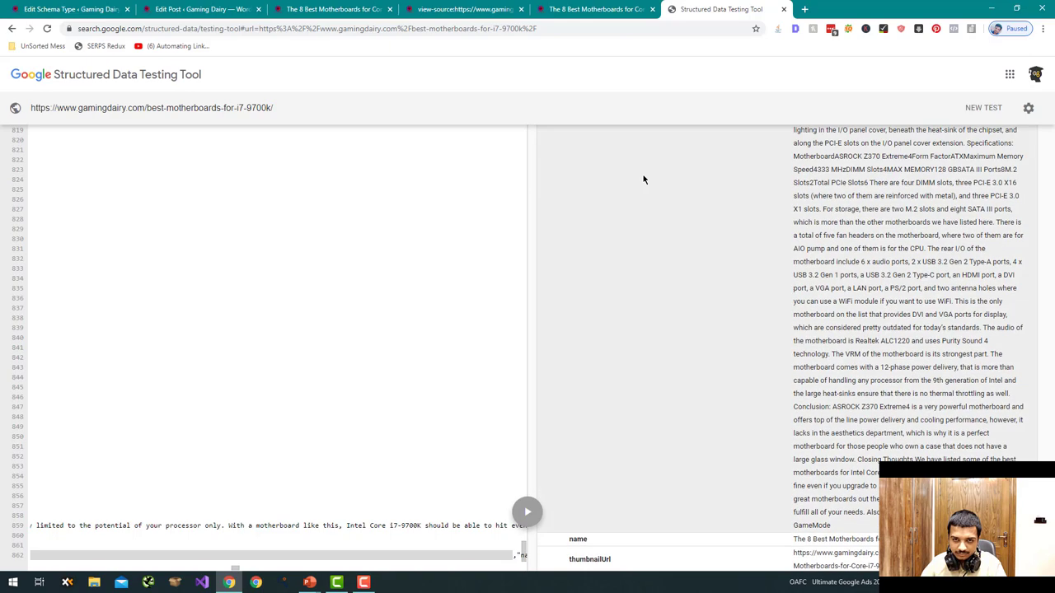
scroll(1040, 355, "up", 15)
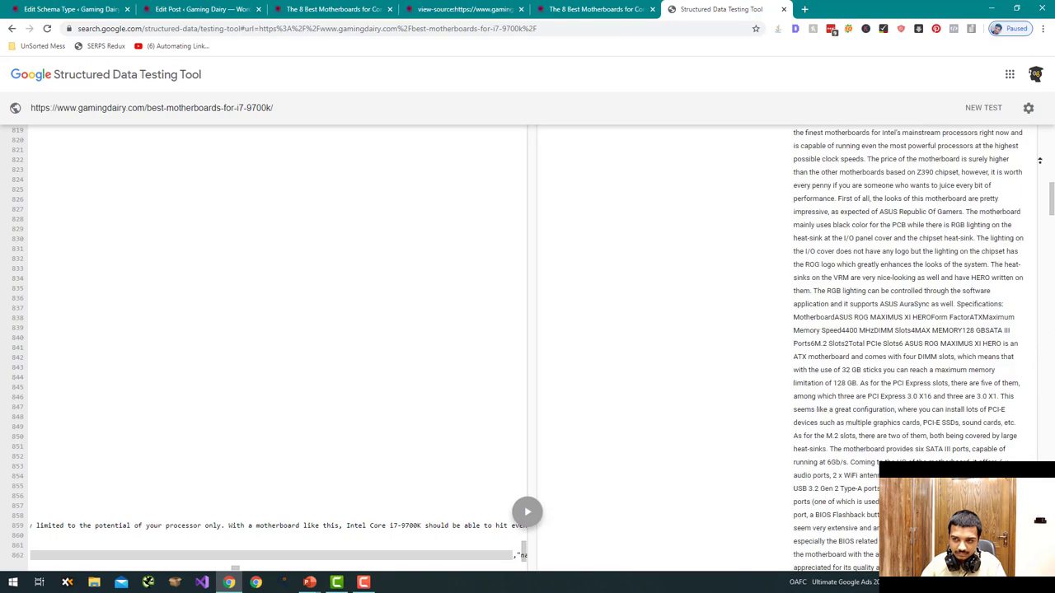
left_click(556, 146)
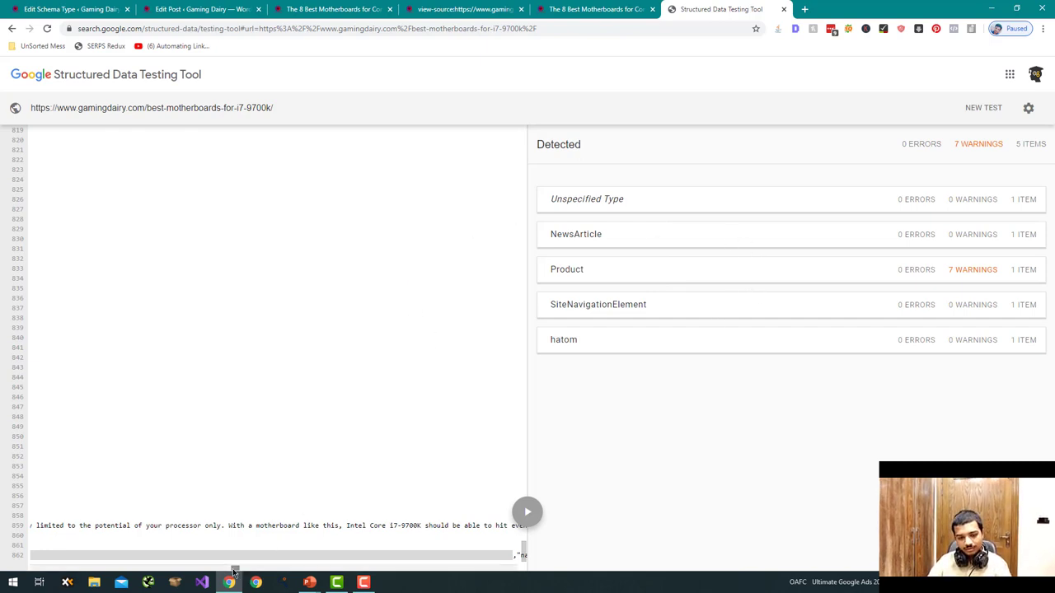
scroll(278, 558, "left", 15)
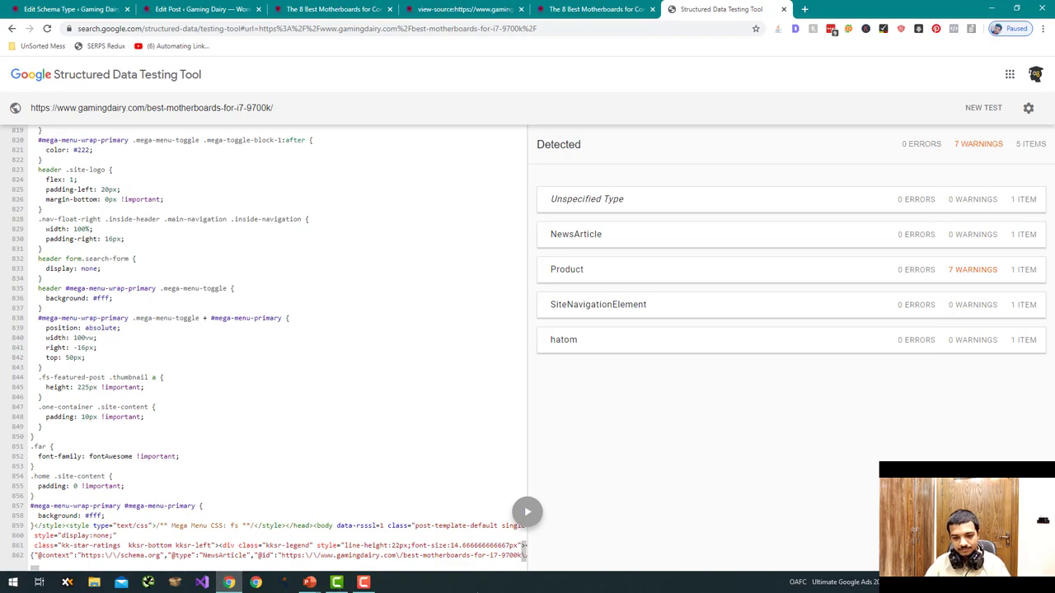